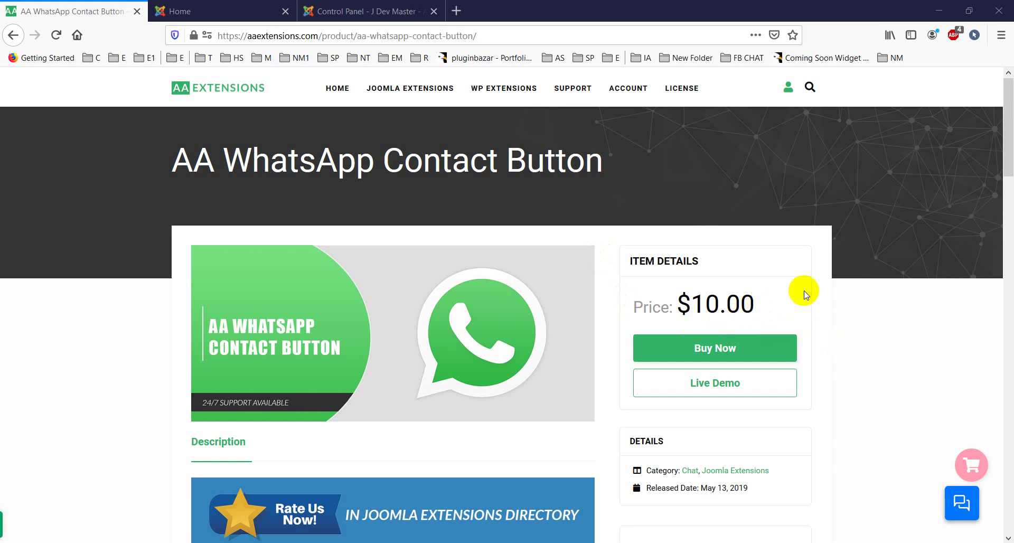
Review the features, supported platforms and usage notes on the AA WhatsApp Contact Button product page.
scroll(782, 328, "down", 8)
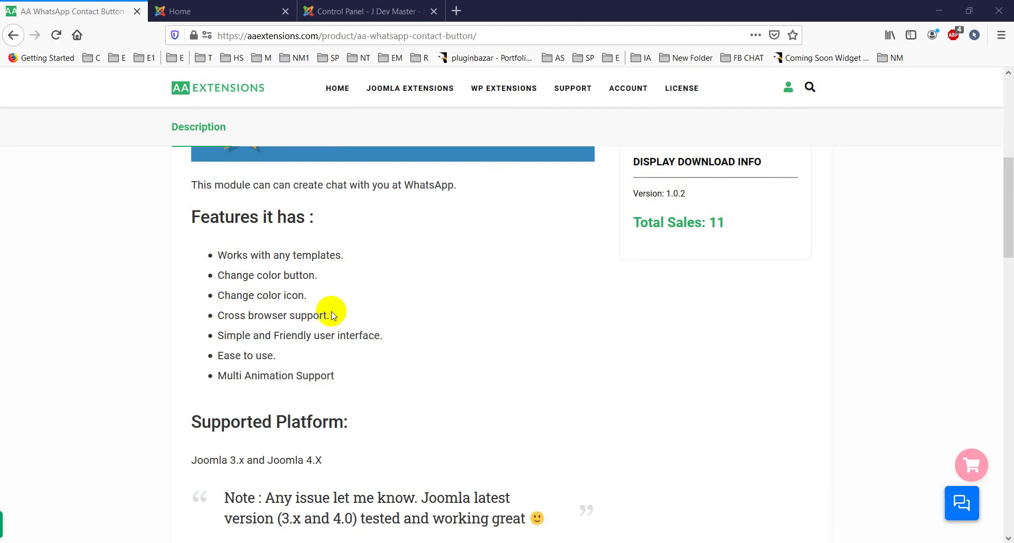
scroll(410, 346, "down", 3)
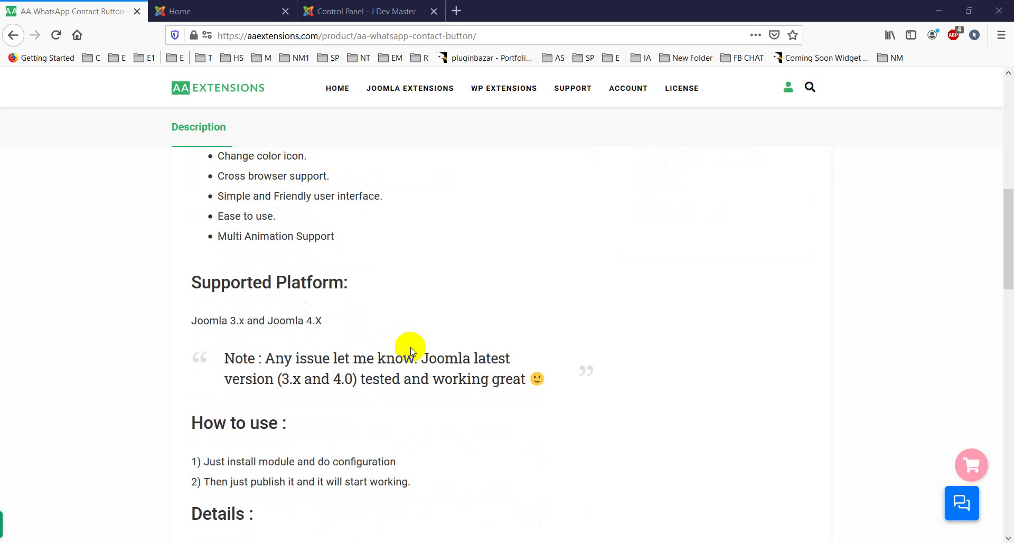
scroll(412, 350, "up", 2)
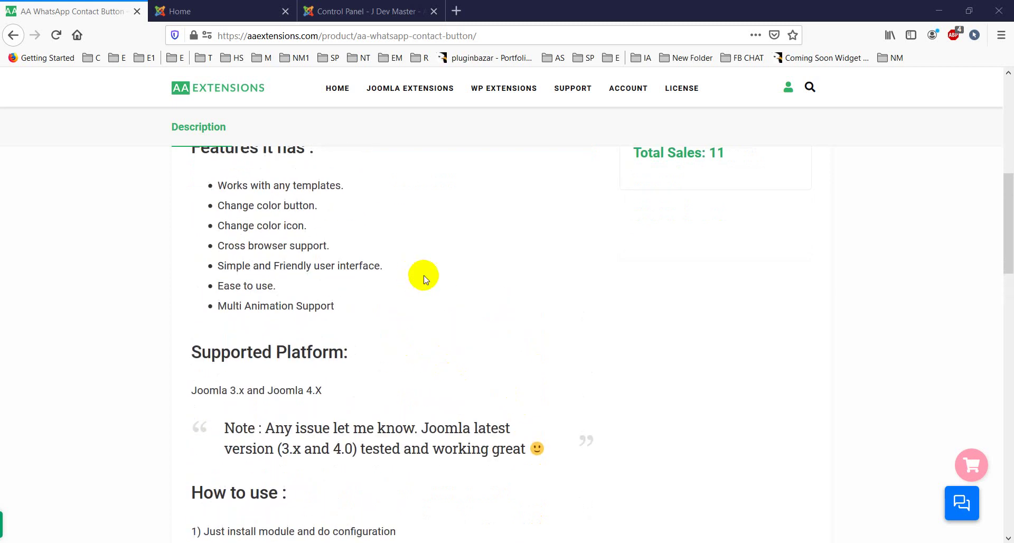
Test the WhatsApp contact button on the local Joomla site's home page and close the WhatsApp page it opens.
left_click(220, 8)
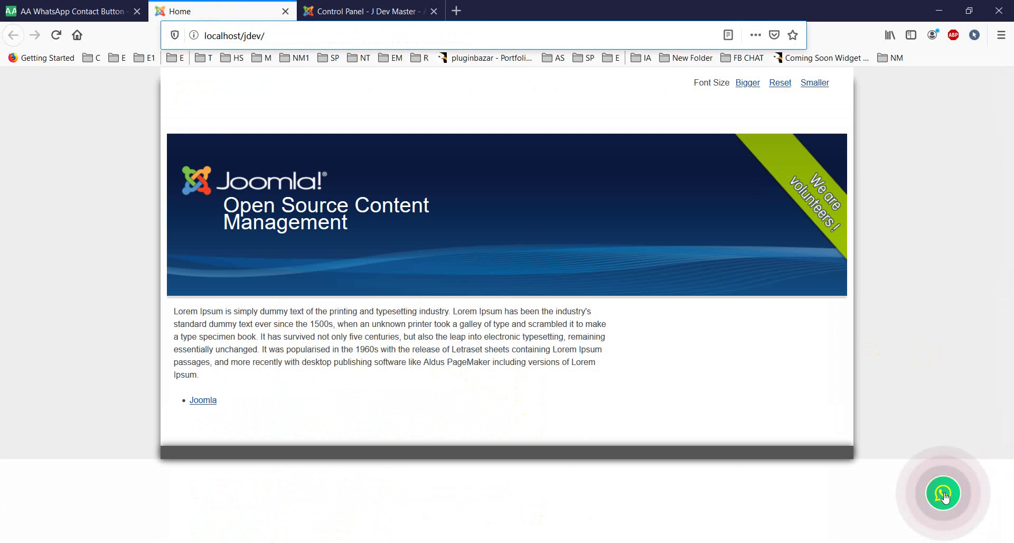
left_click(369, 7)
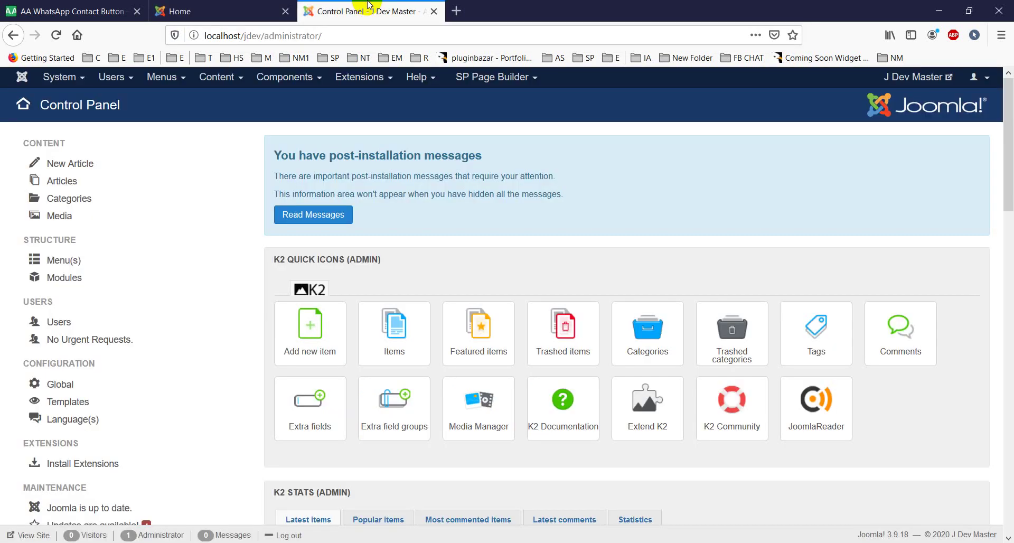
left_click(373, 78)
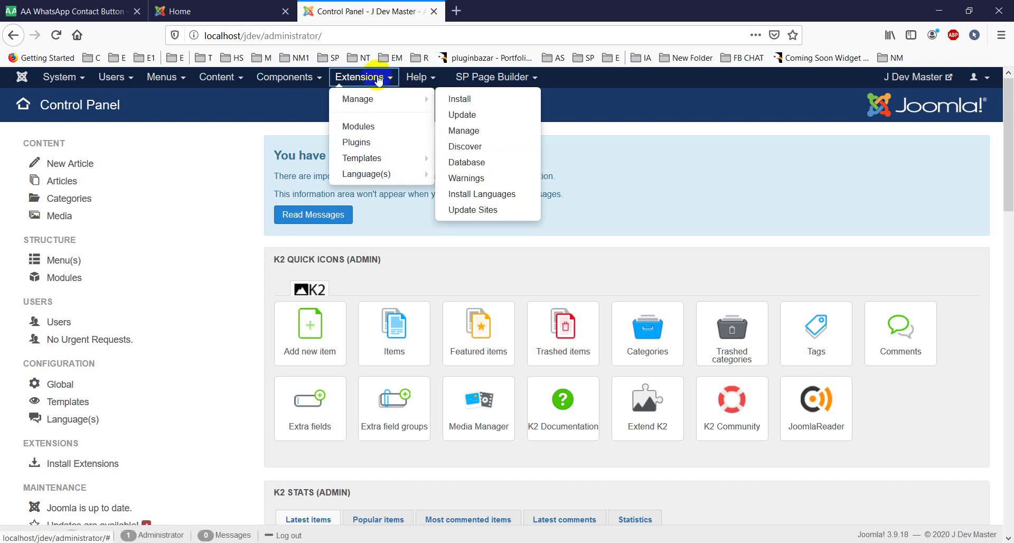
left_click(209, 6)
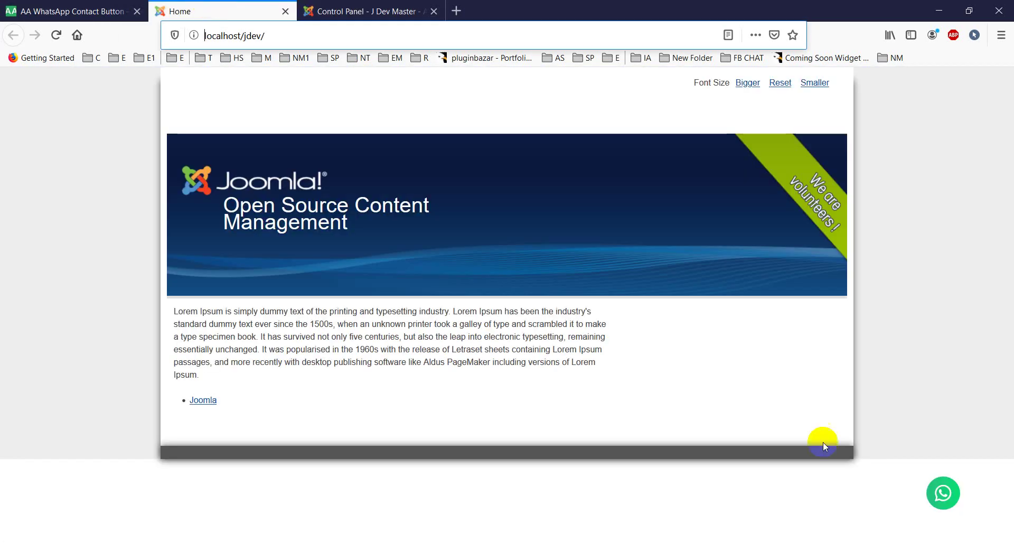
left_click(941, 495)
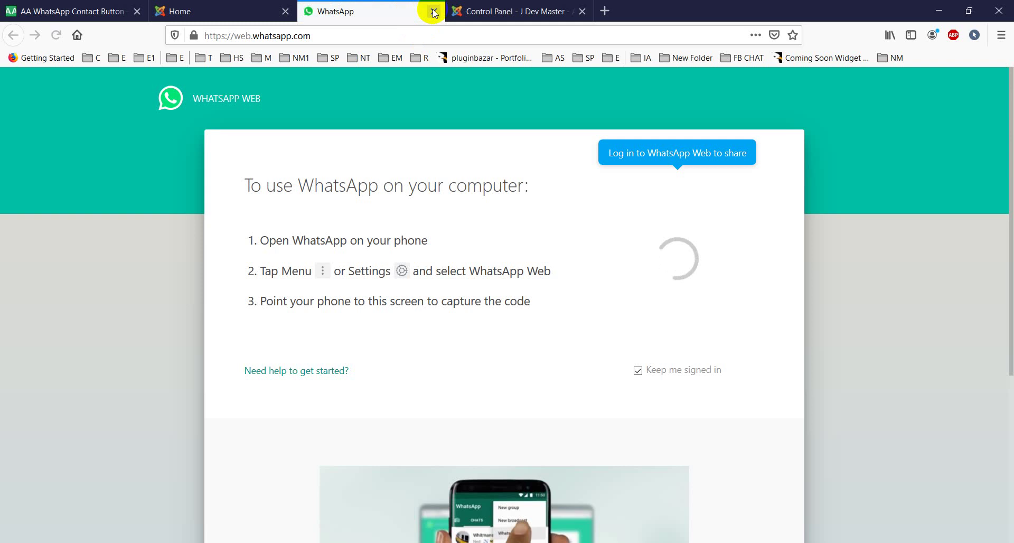
left_click(434, 11)
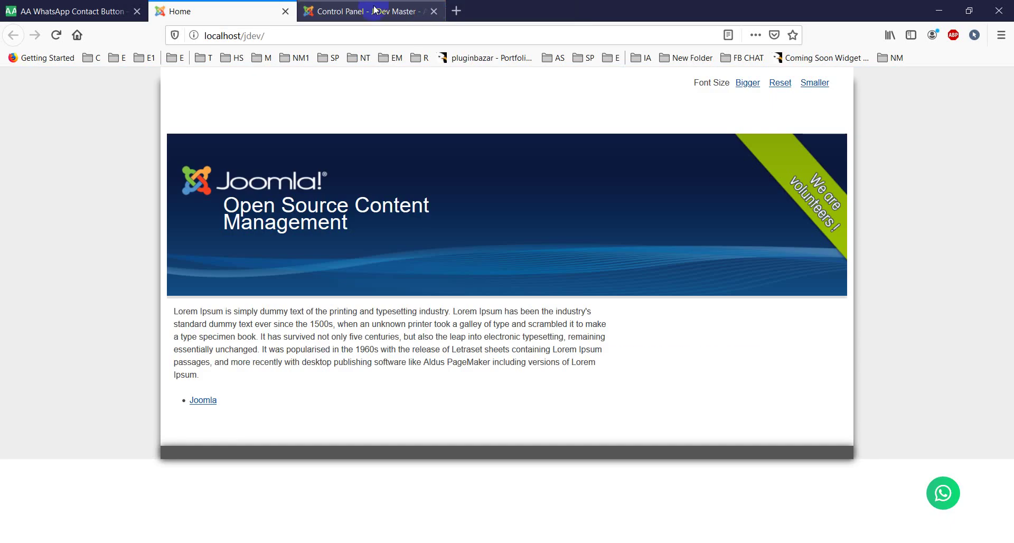
Open the AA WhatsApp Contact Button module in the Joomla administrator and view its menu assignment and WhatsApp configuration.
left_click(359, 7)
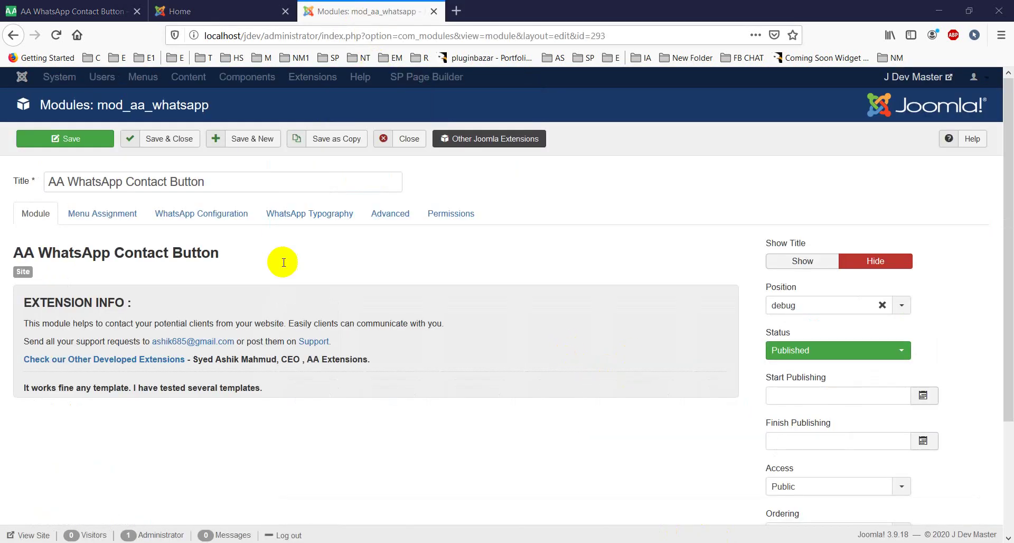
left_click(102, 214)
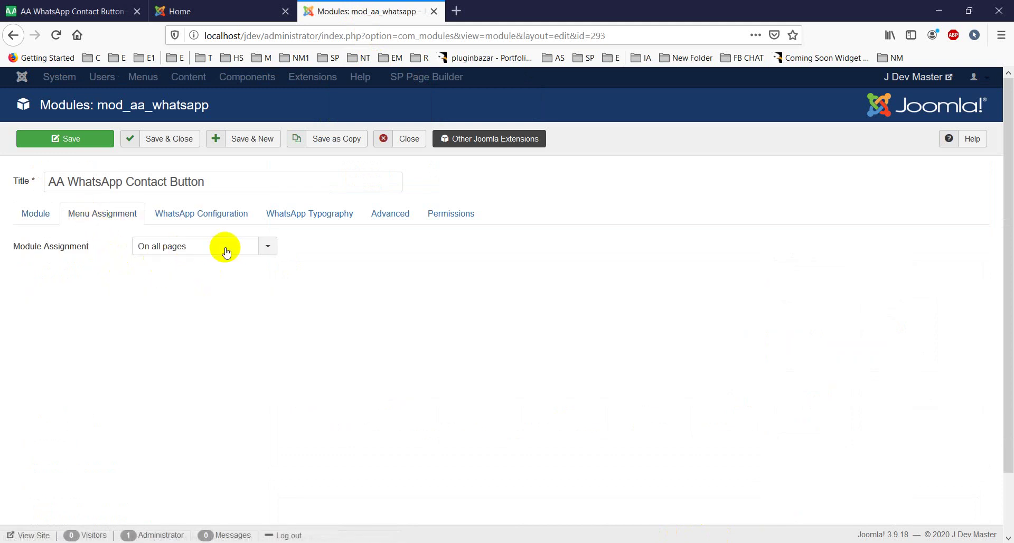
left_click(186, 225)
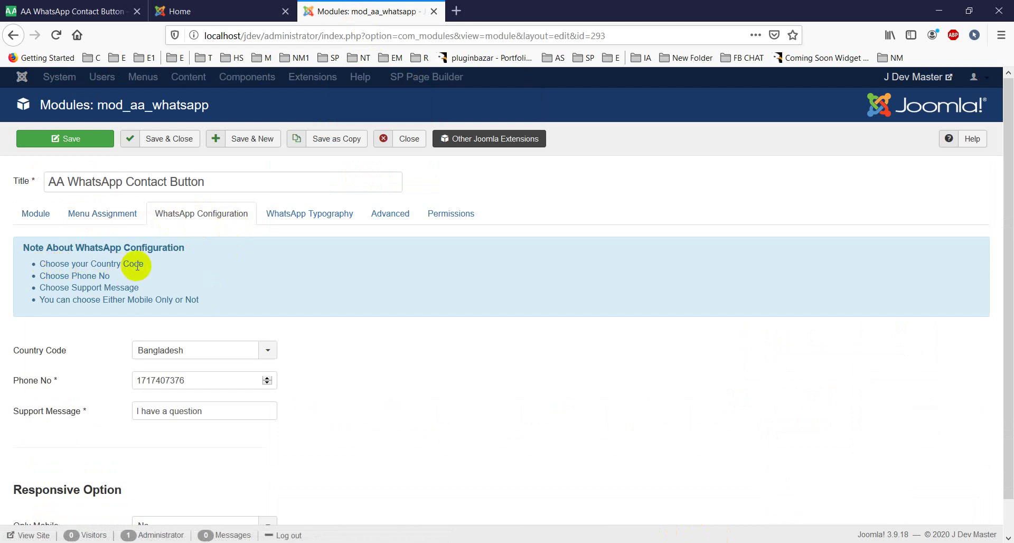
Browse the country code options in the WhatsApp configuration without changing the selection.
left_click(197, 357)
scroll(249, 426, "down", 10)
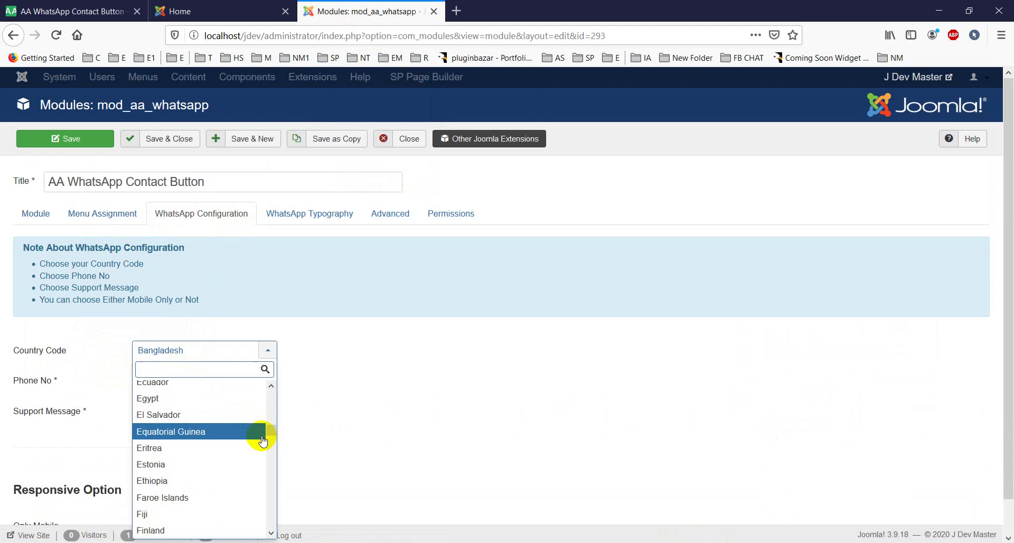
scroll(263, 441, "down", 10)
left_click(380, 323)
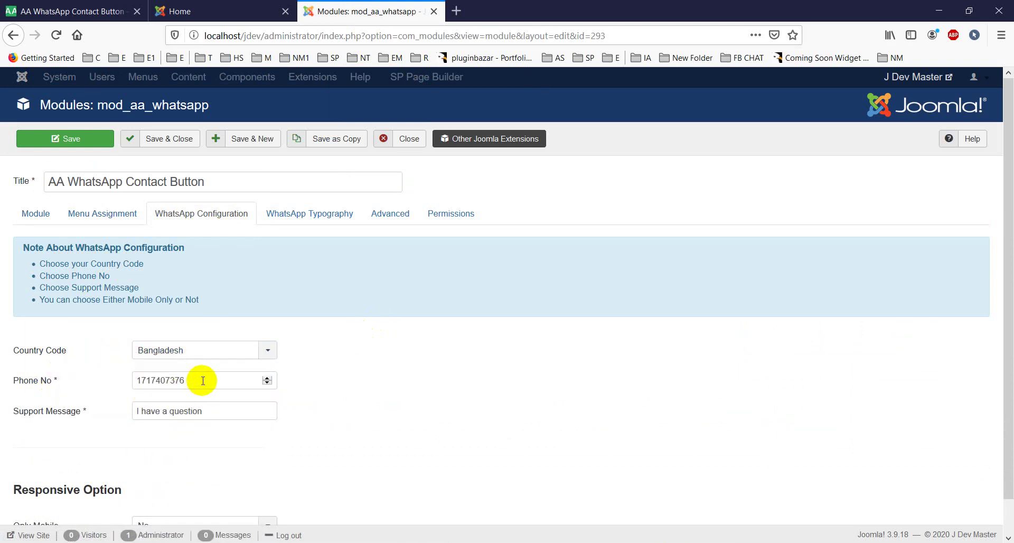
Examine the phone number and support message fields in the WhatsApp configuration.
left_click_drag(203, 380, 134, 380)
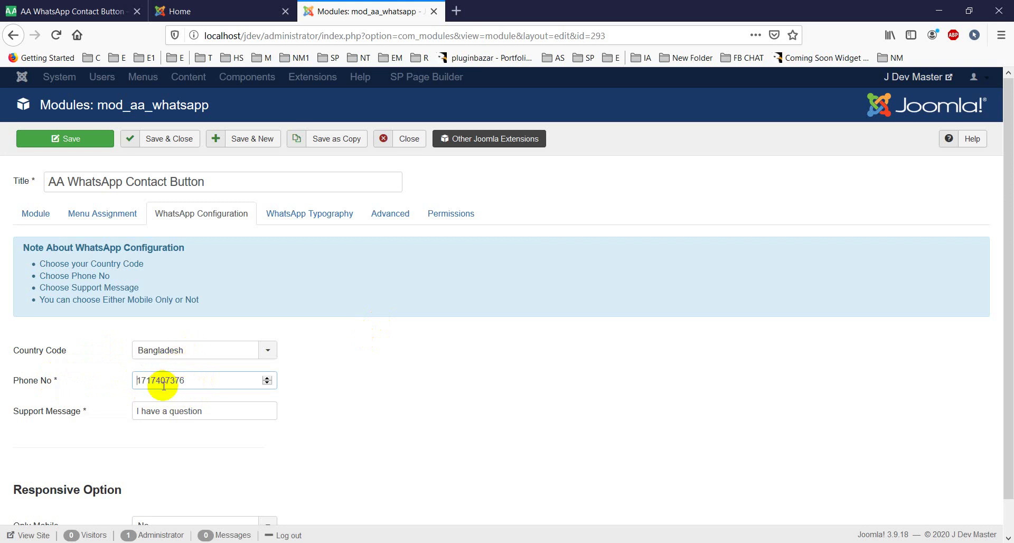
left_click(142, 381)
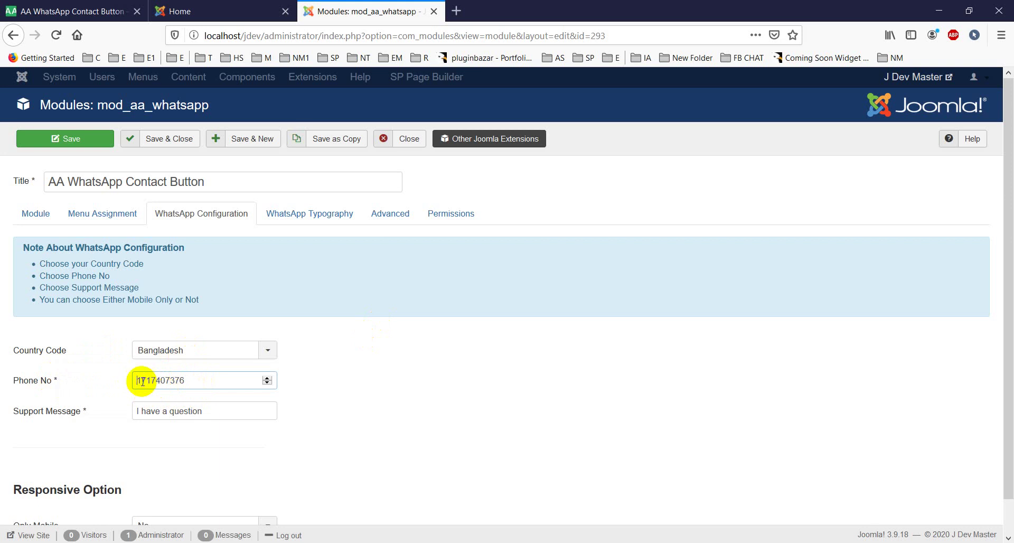
left_click_drag(137, 380, 181, 379)
left_click(186, 379)
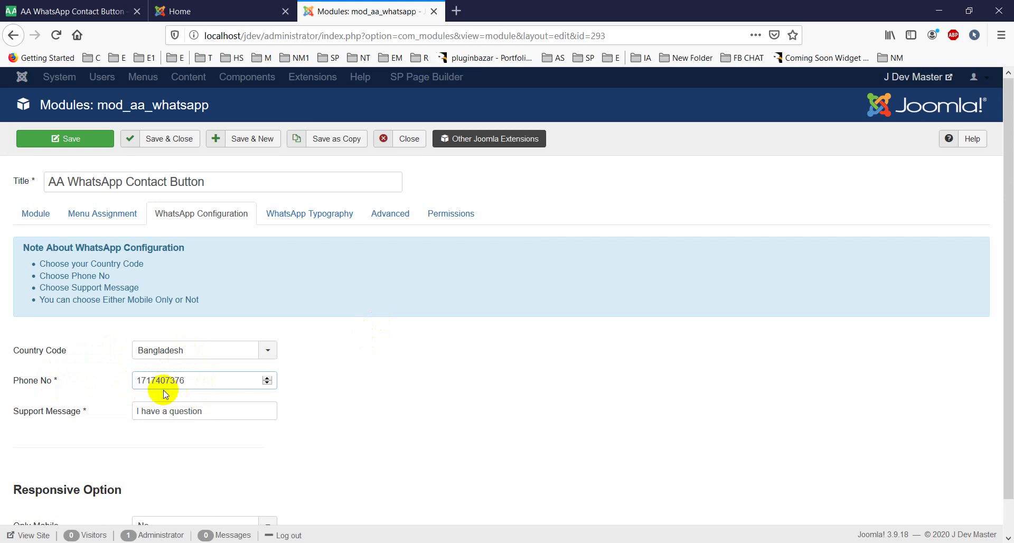
left_click_drag(203, 416, 145, 409)
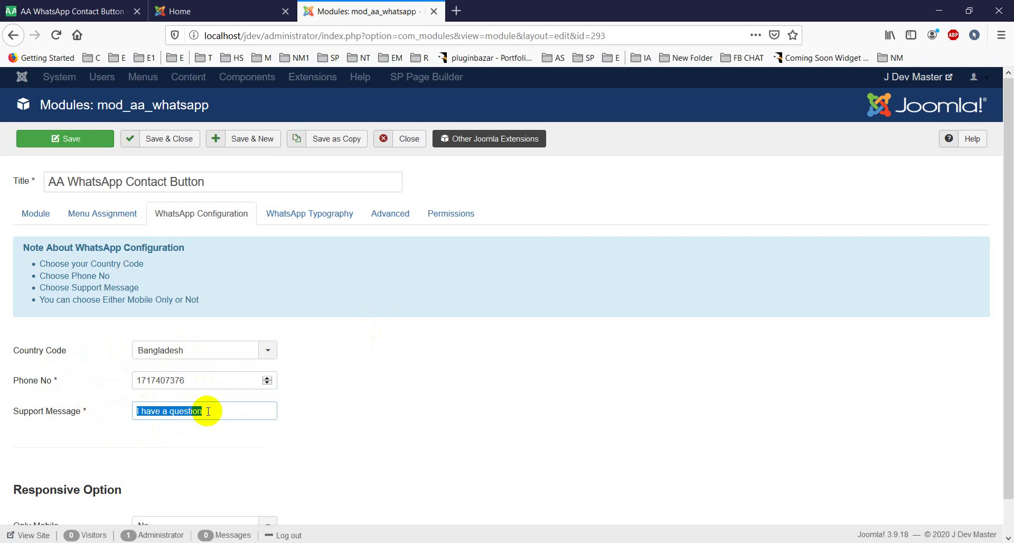
left_click_drag(209, 412, 132, 410)
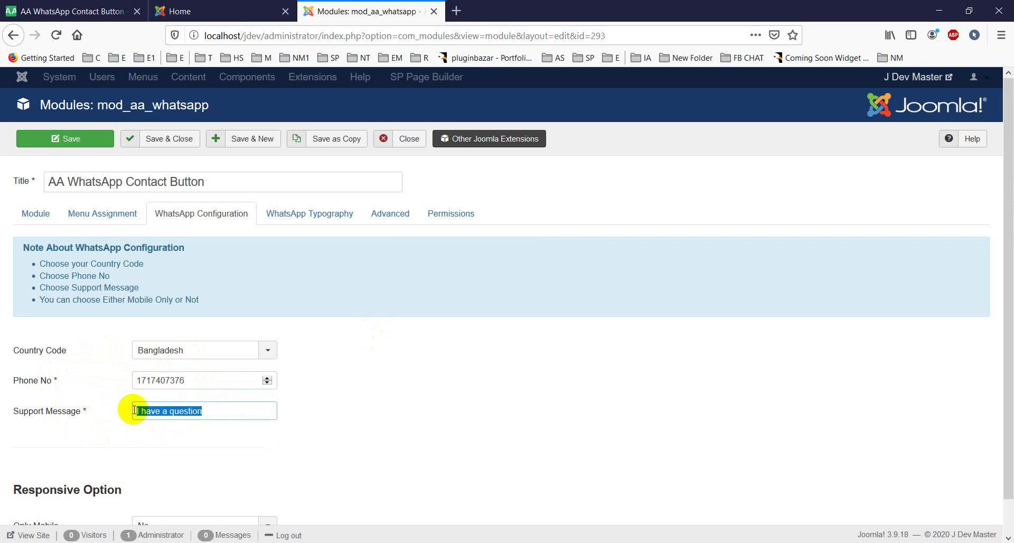
Try the contact button on the site's home page again, close the WhatsApp page and return to the module settings.
left_click(100, 10)
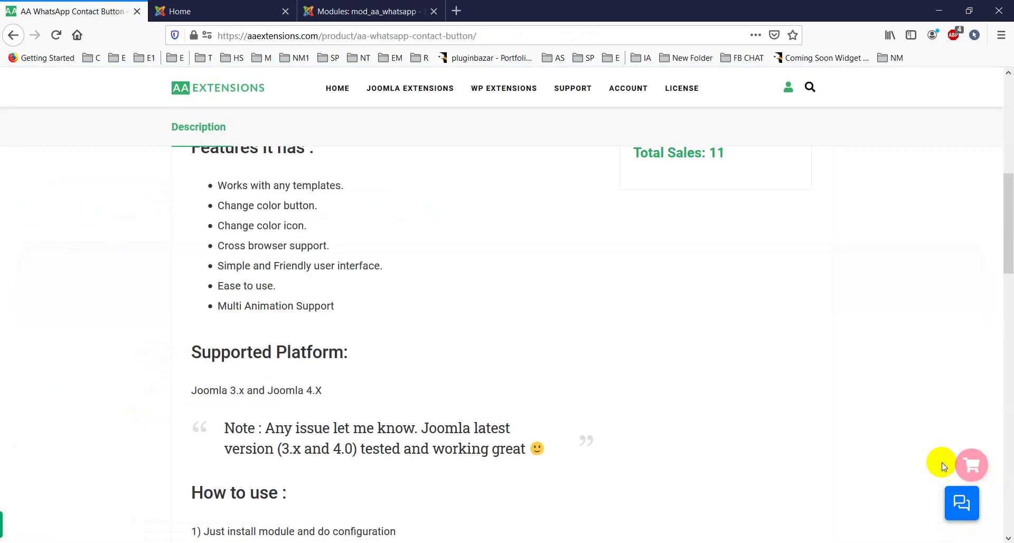
key("ctrl+Tab")
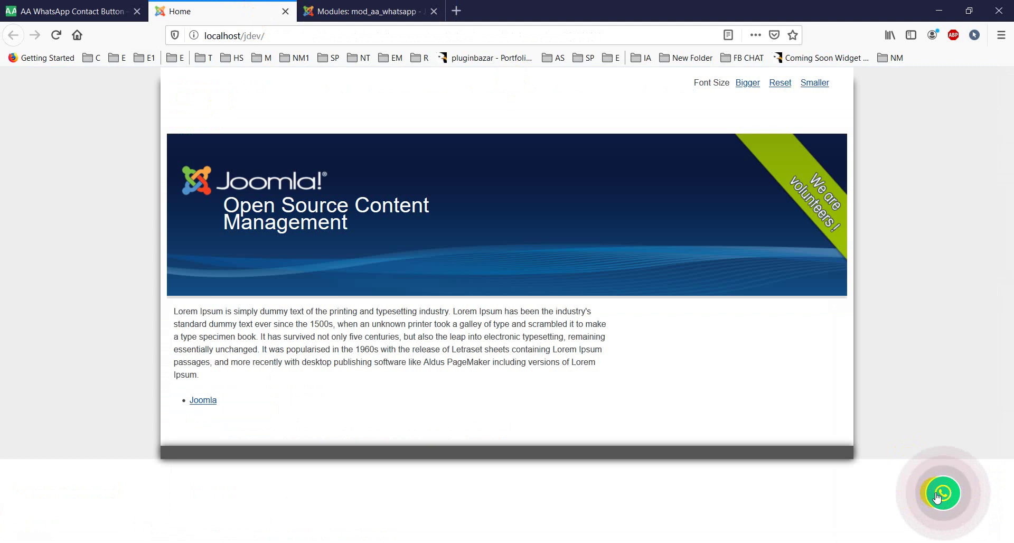
left_click(938, 495)
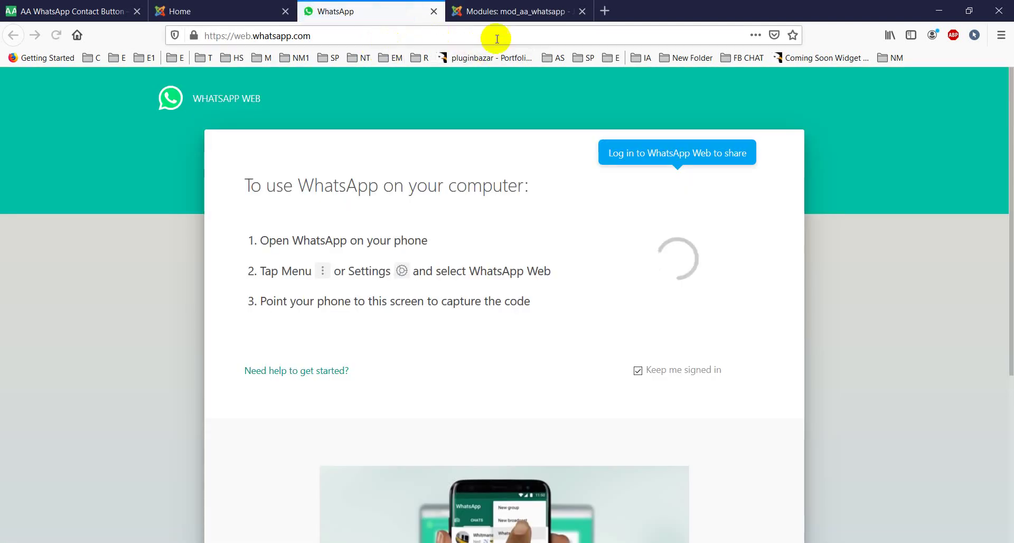
left_click(433, 12)
left_click(365, 10)
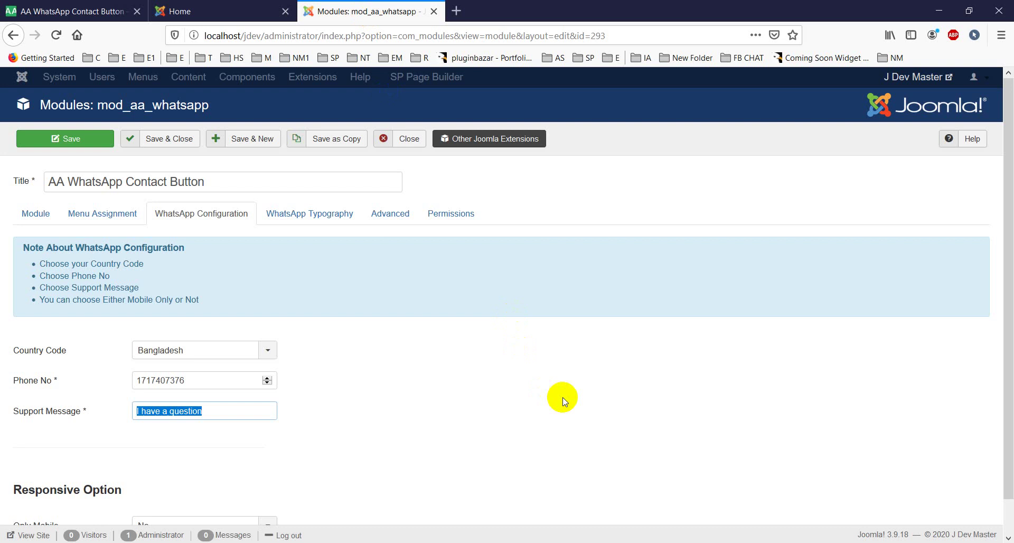
Compare the Only Mobile responsive option with the button on the home page, leaving its setting as it is.
scroll(563, 399, "down", 1)
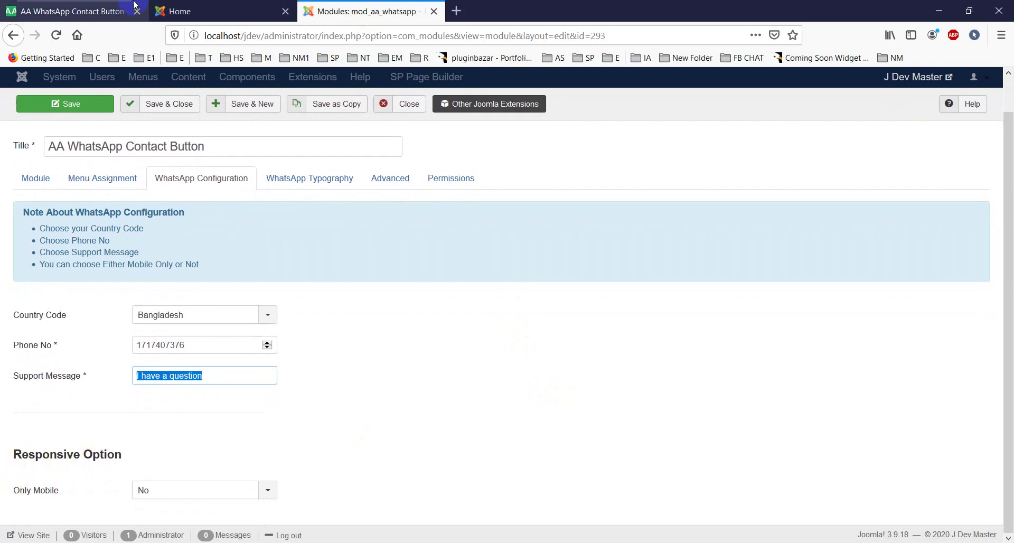
left_click(190, 10)
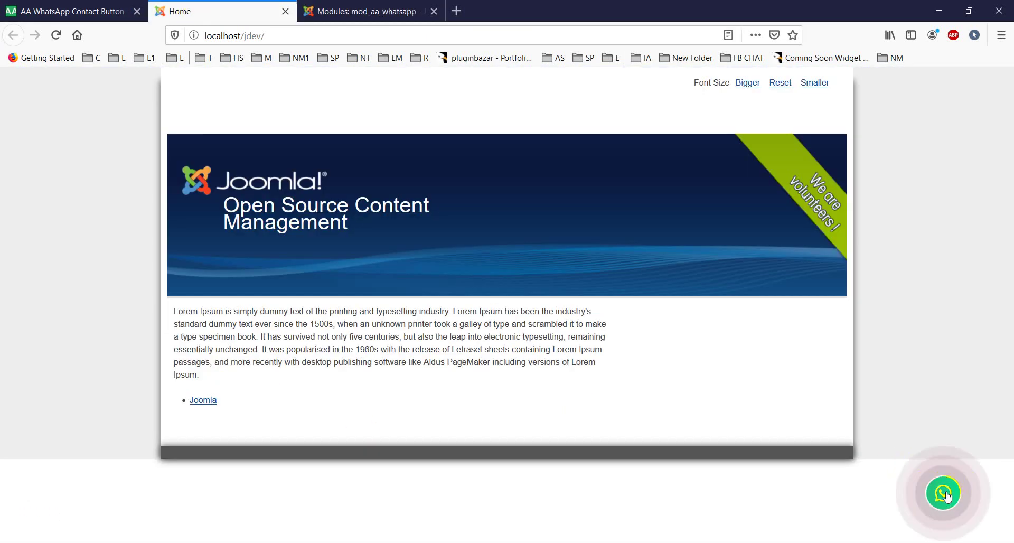
left_click(365, 11)
left_click(179, 498)
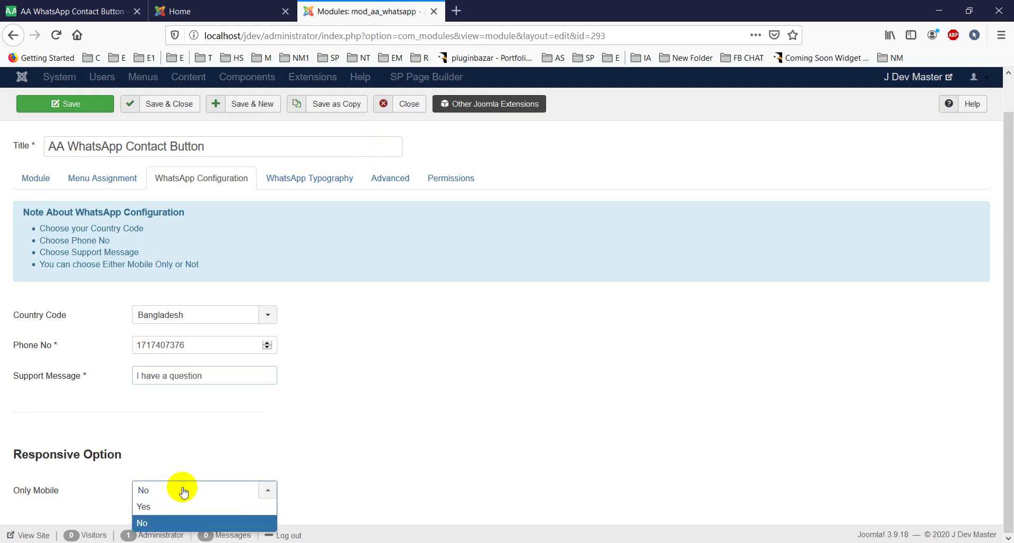
left_click(303, 458)
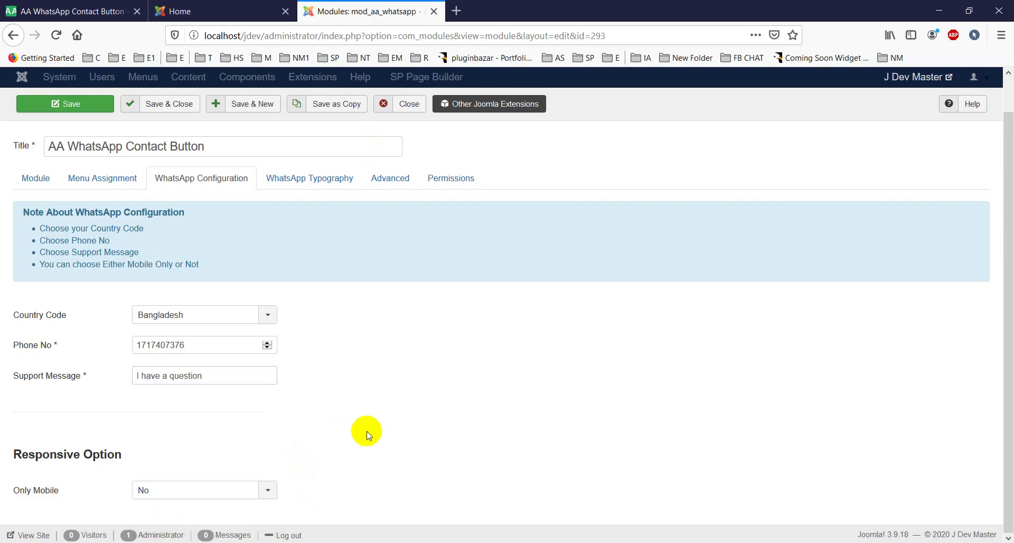
Set the WhatsApp button layout to Circular Layout, save the module and reload the site's home page to preview it.
left_click(313, 182)
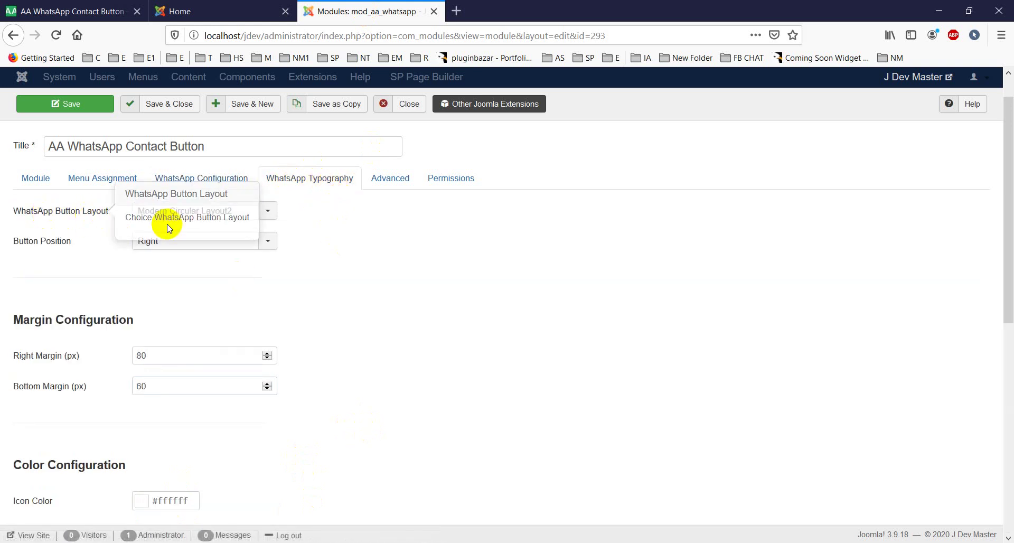
left_click(216, 211)
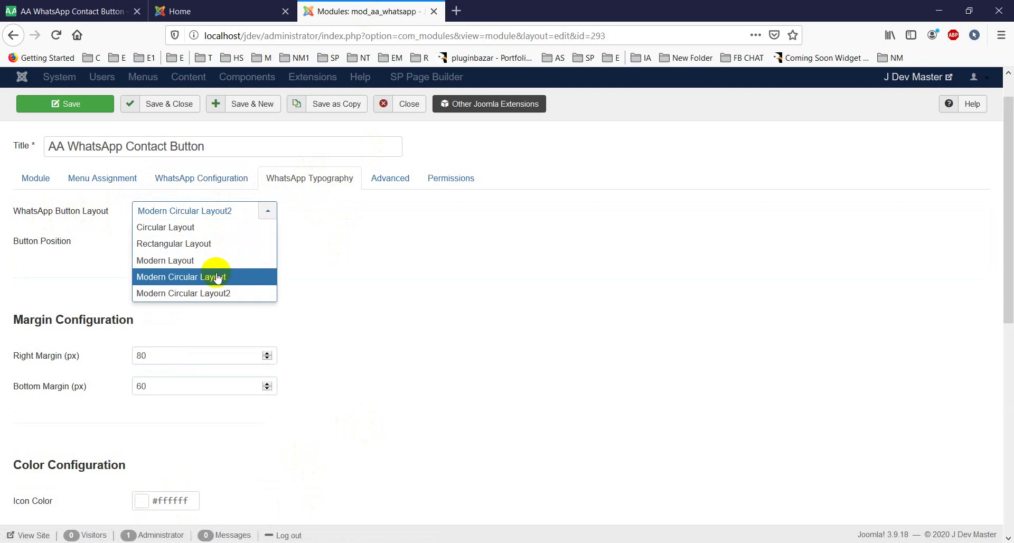
left_click(207, 228)
left_click(68, 103)
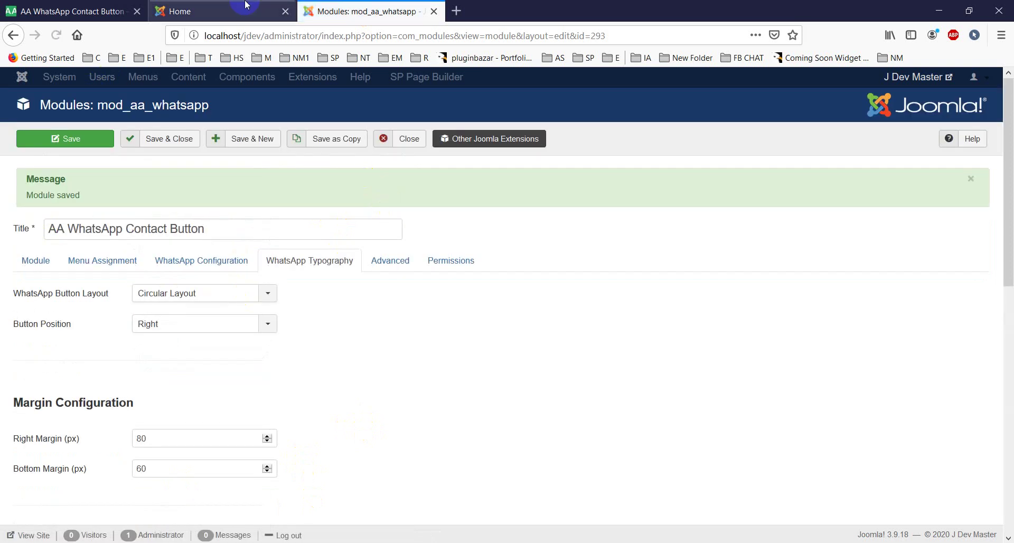
left_click(179, 12)
left_click(59, 34)
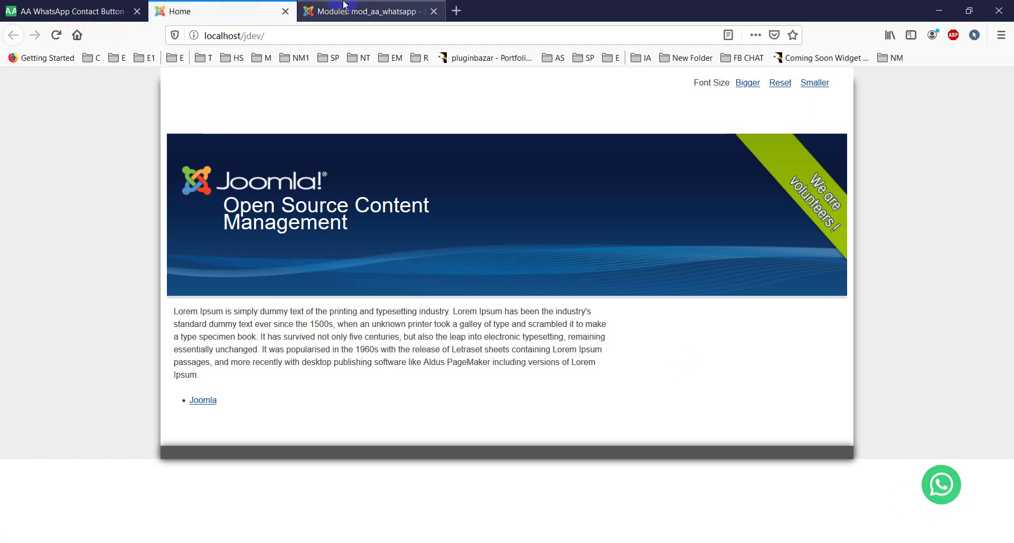
Set the WhatsApp button layout to Rectangular Layout, save the module and reload the home page.
left_click(370, 11)
left_click(235, 294)
left_click(227, 326)
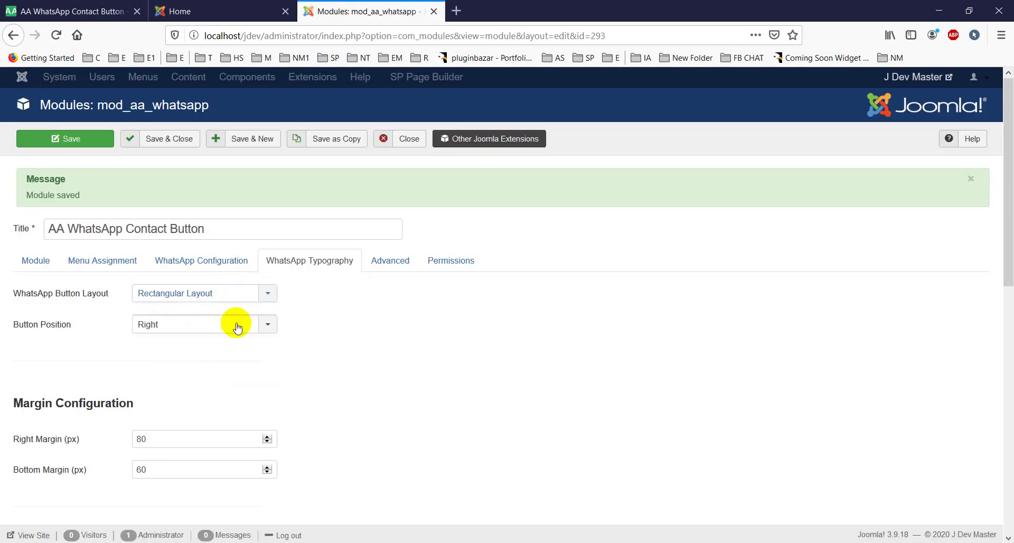
left_click(86, 139)
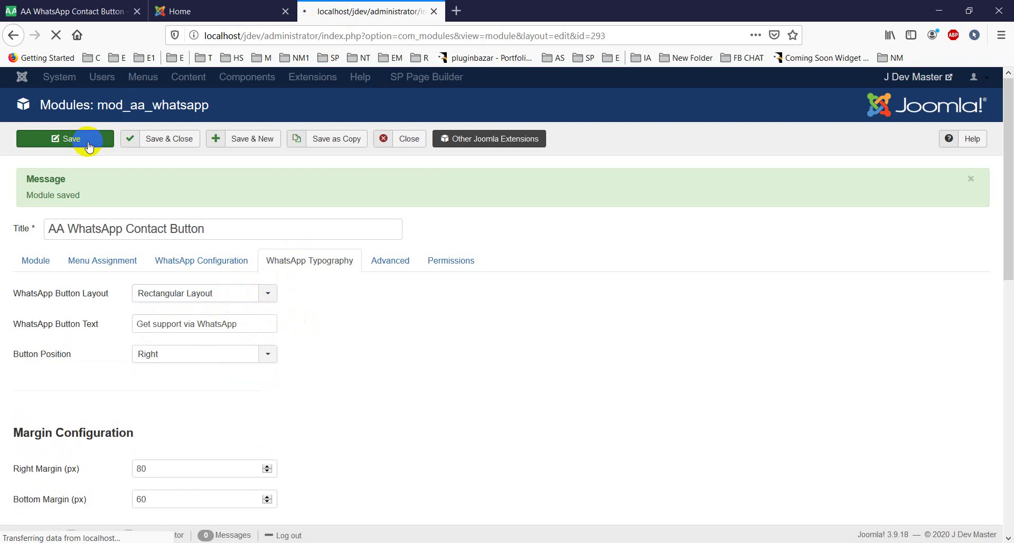
left_click(175, 11)
left_click(56, 36)
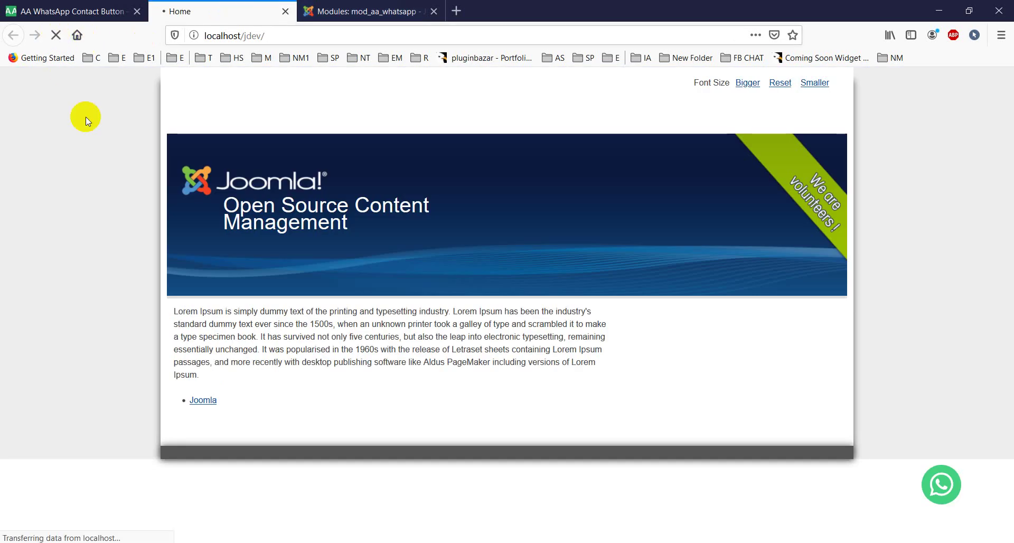
Return to the module's typography settings and select the text in the WhatsApp Button Text field.
left_click(353, 10)
left_click_drag(241, 324, 136, 322)
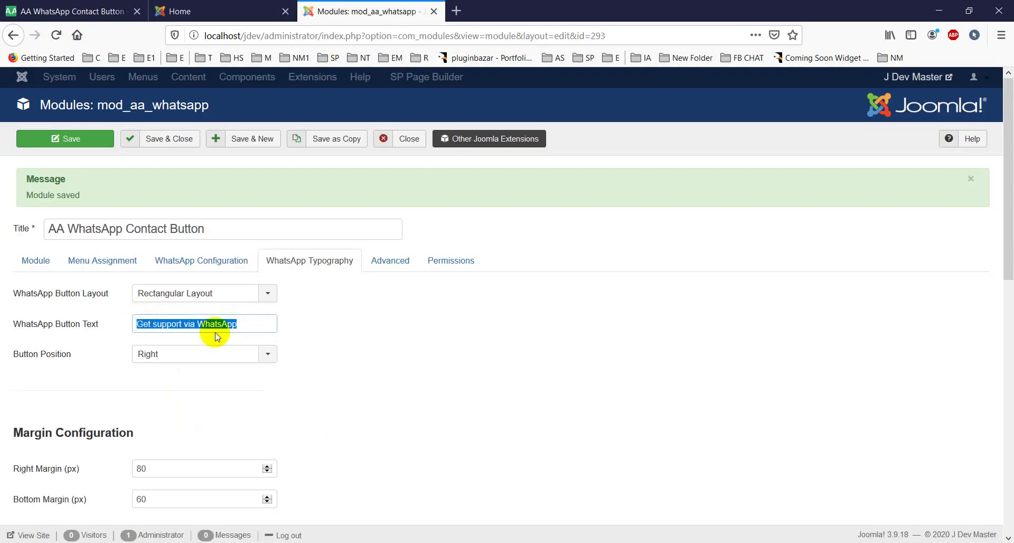
Set the WhatsApp button layout to Modern Layout, save the module and reload the home page to compare the button's text.
left_click(266, 293)
left_click(269, 342)
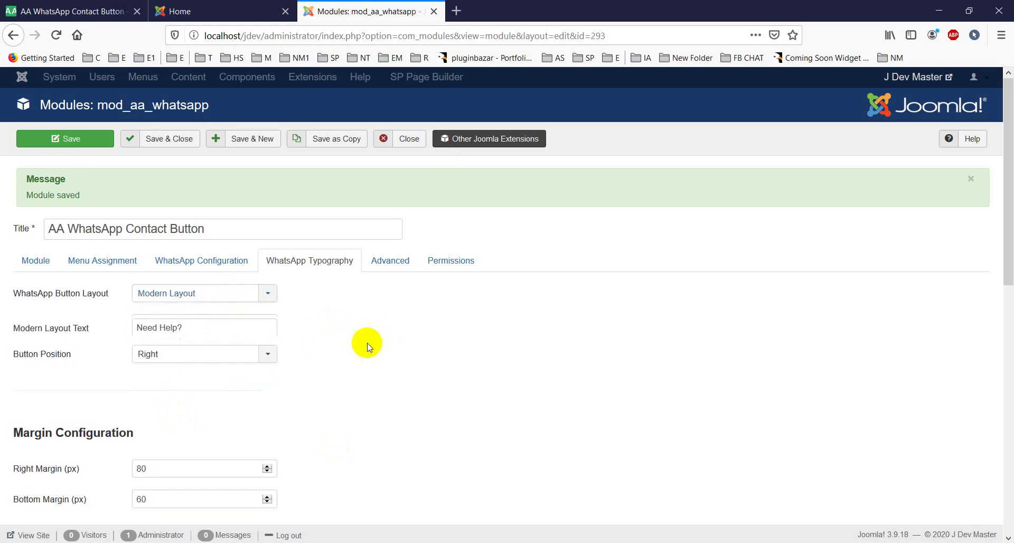
left_click(55, 139)
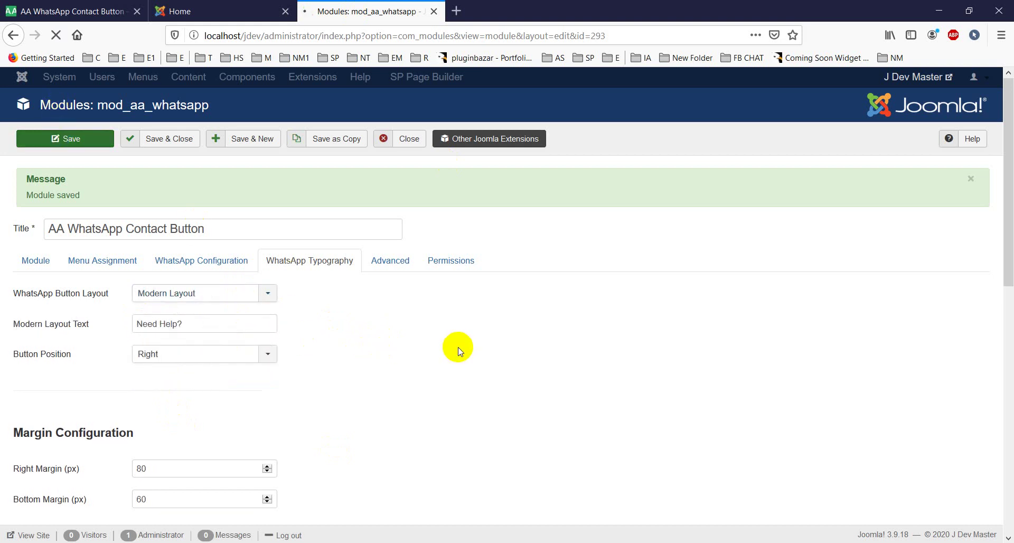
left_click(201, 16)
left_click(58, 36)
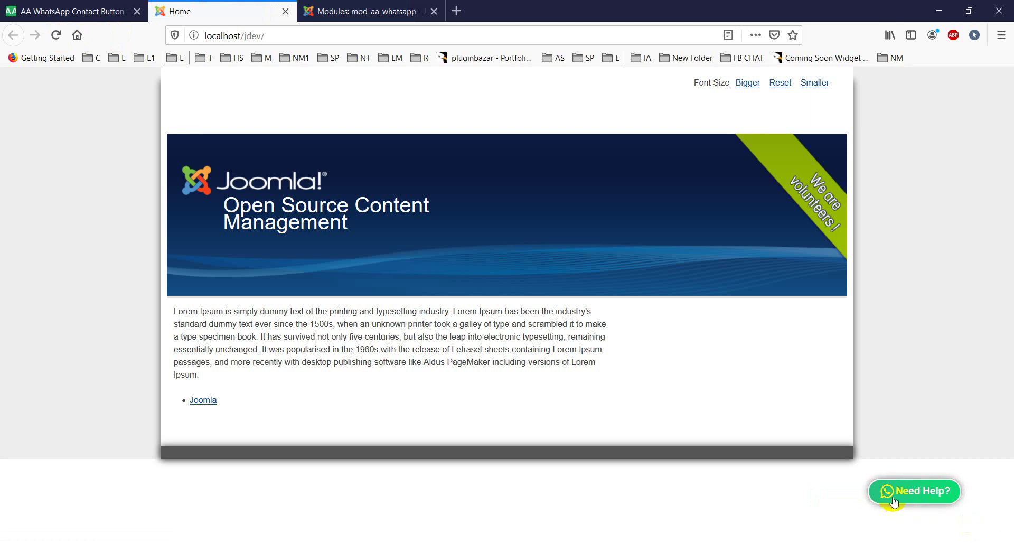
left_click(370, 11)
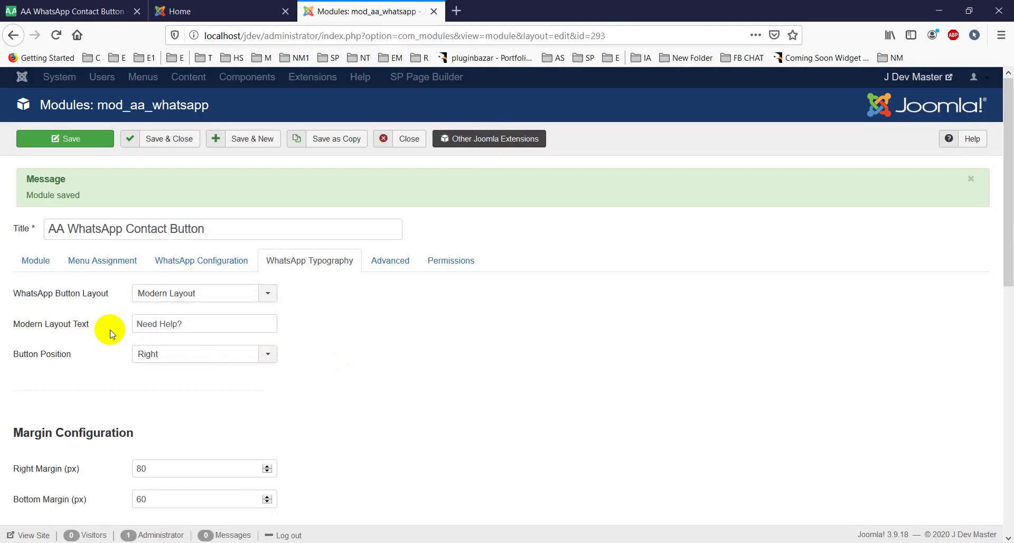
left_click(206, 6)
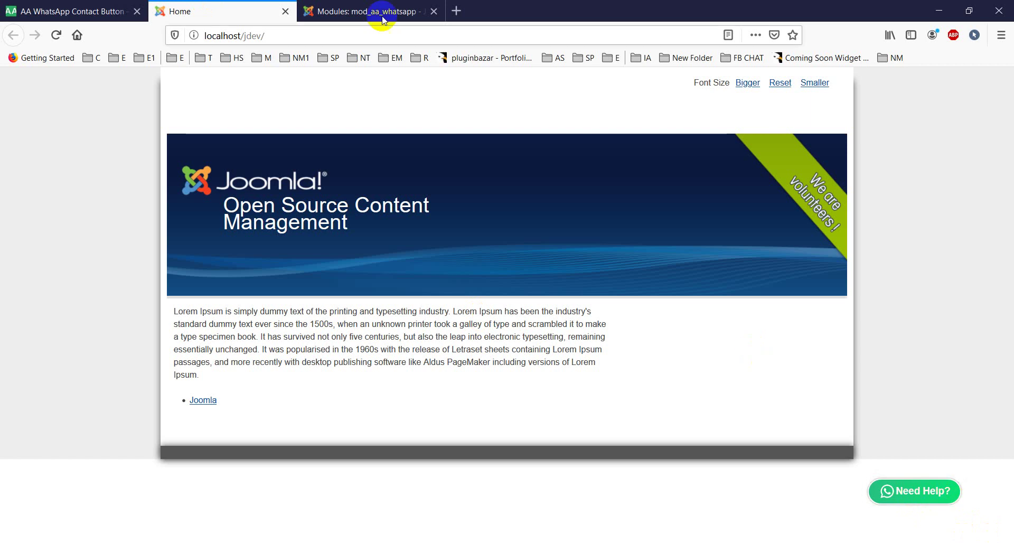
Set the WhatsApp button layout to Modern Circular Layout, save the module and reload the site's home page.
left_click(418, 11)
left_click(243, 294)
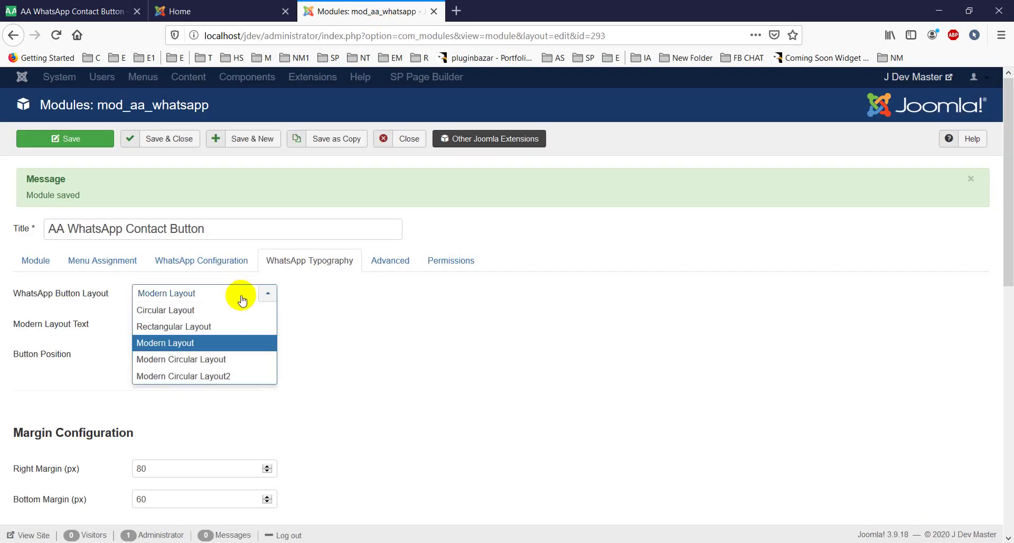
left_click(236, 364)
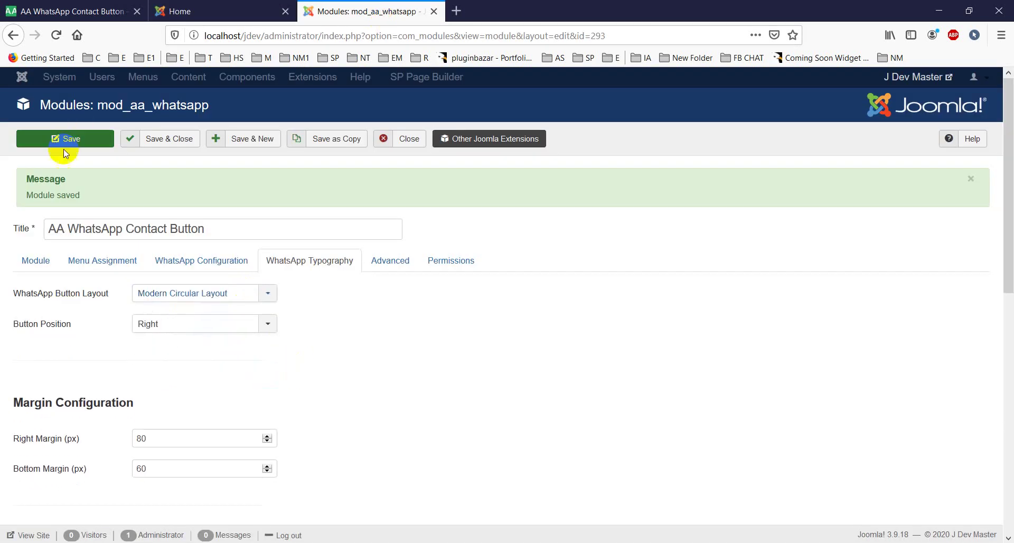
left_click(190, 11)
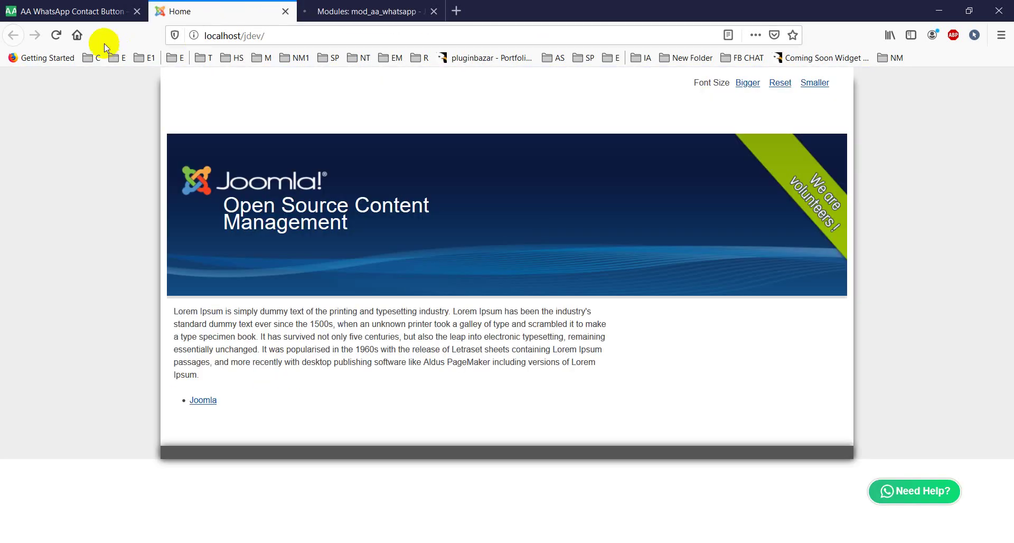
left_click(57, 35)
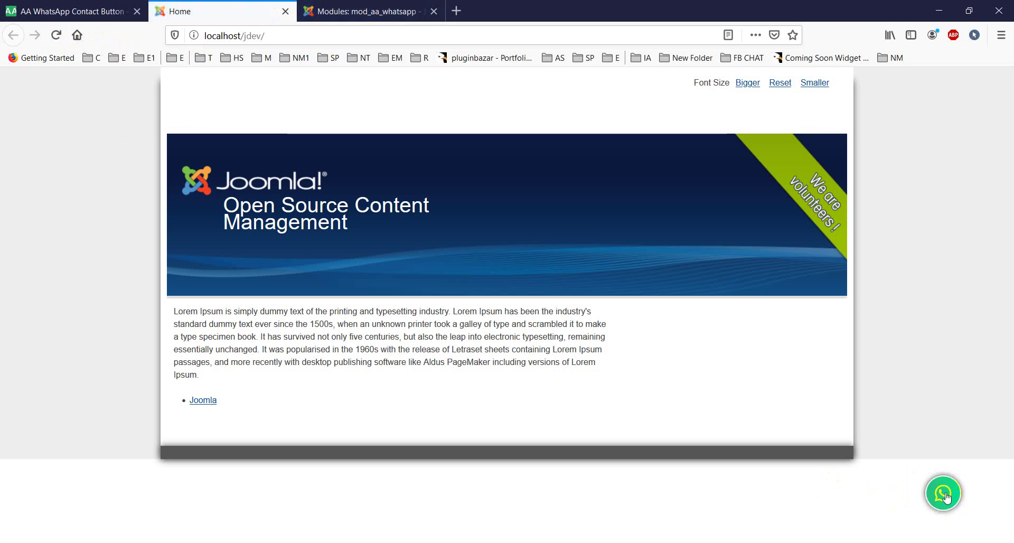
Review the available WhatsApp button layouts in the module settings, keeping the current layout selected.
left_click(360, 11)
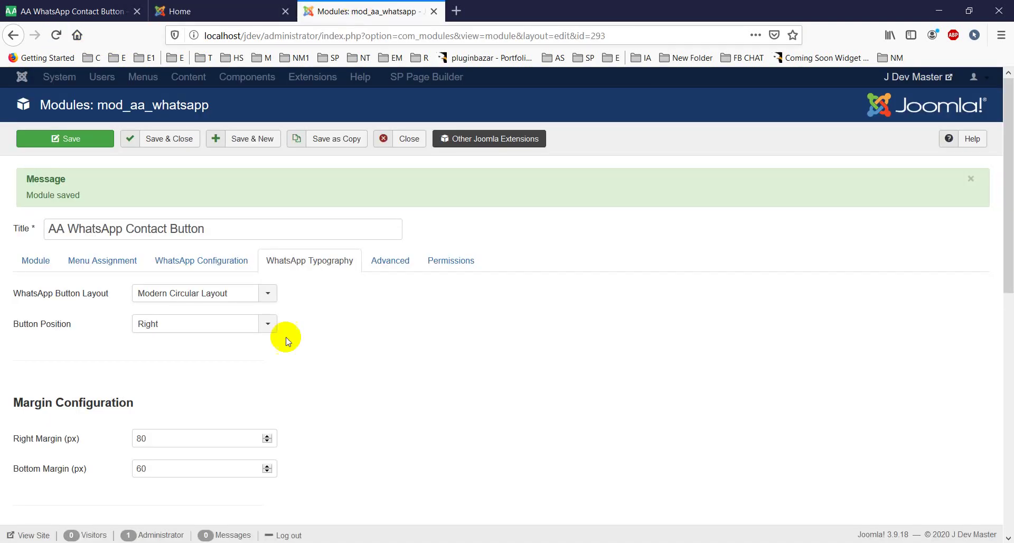
left_click(231, 298)
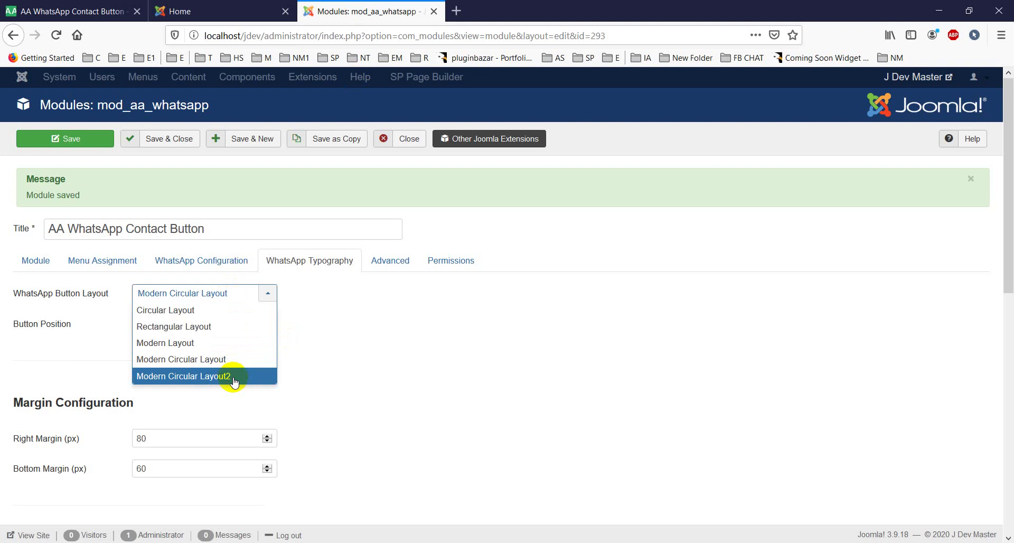
left_click(423, 353)
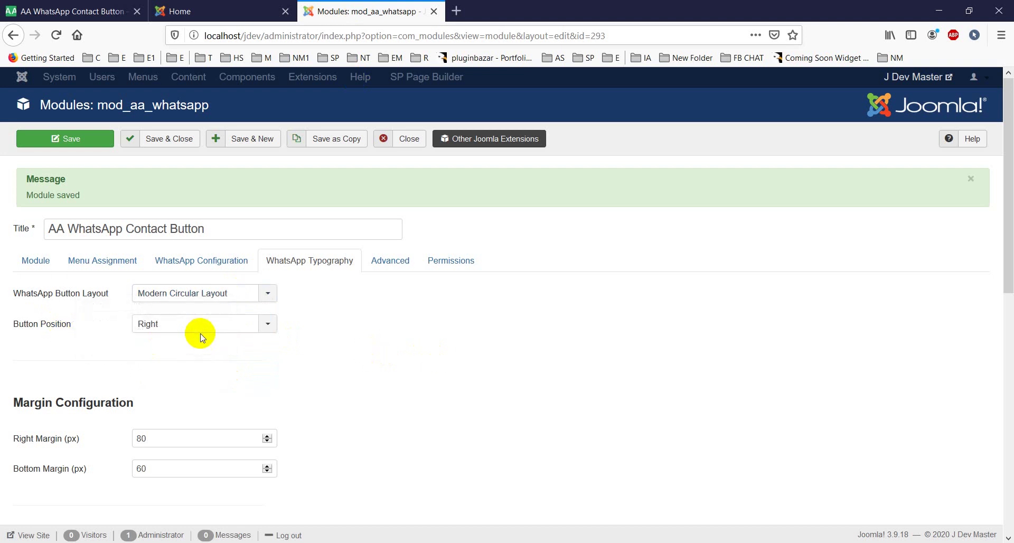
Set the WhatsApp button's position to Left, save the module and reload the home page to preview it.
left_click(193, 10)
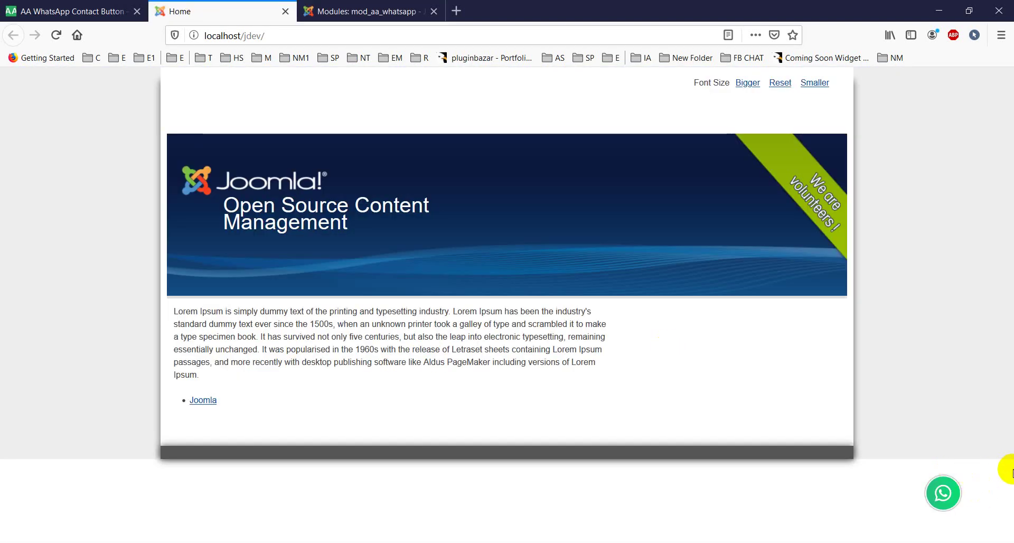
left_click(349, 11)
left_click(201, 325)
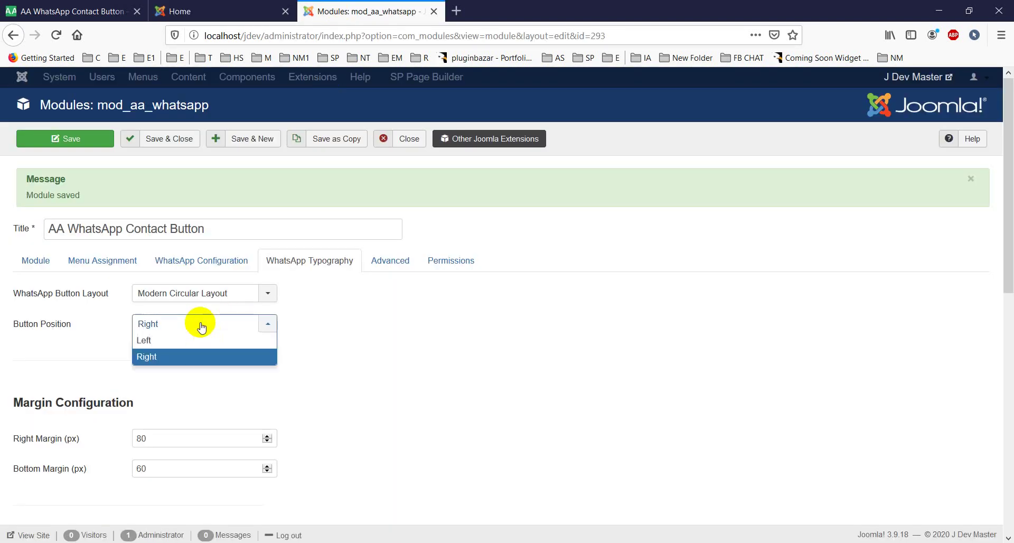
left_click(190, 340)
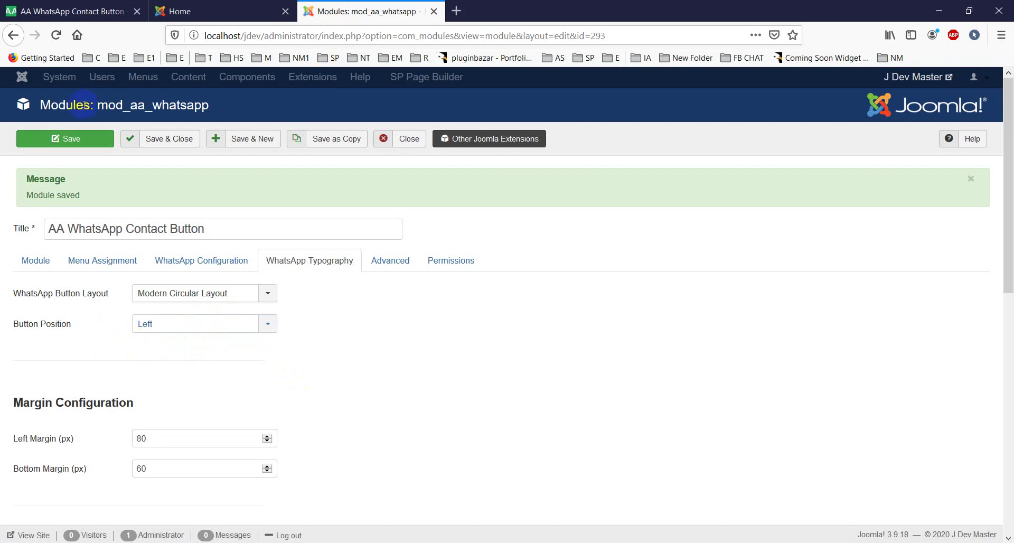
left_click(66, 139)
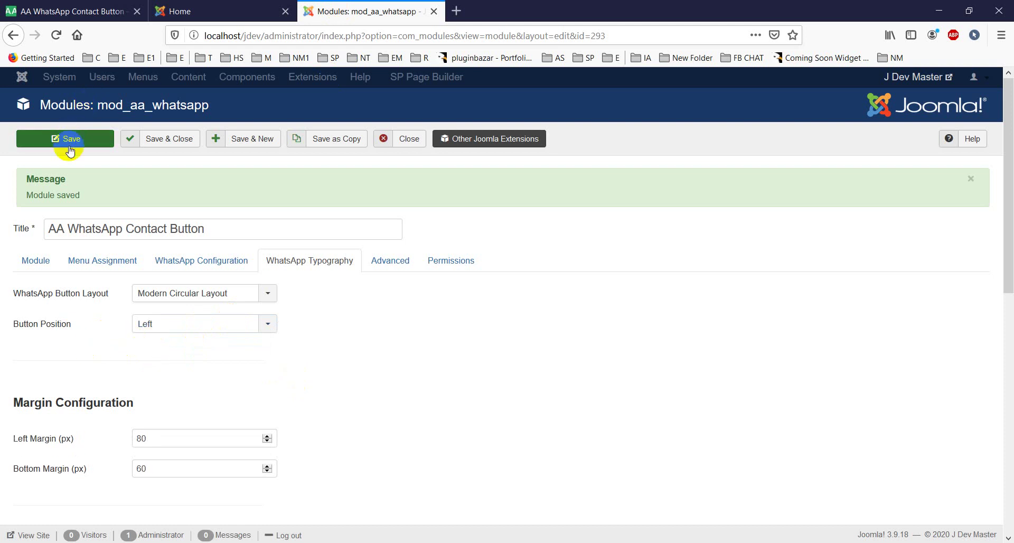
left_click(206, 22)
left_click(57, 35)
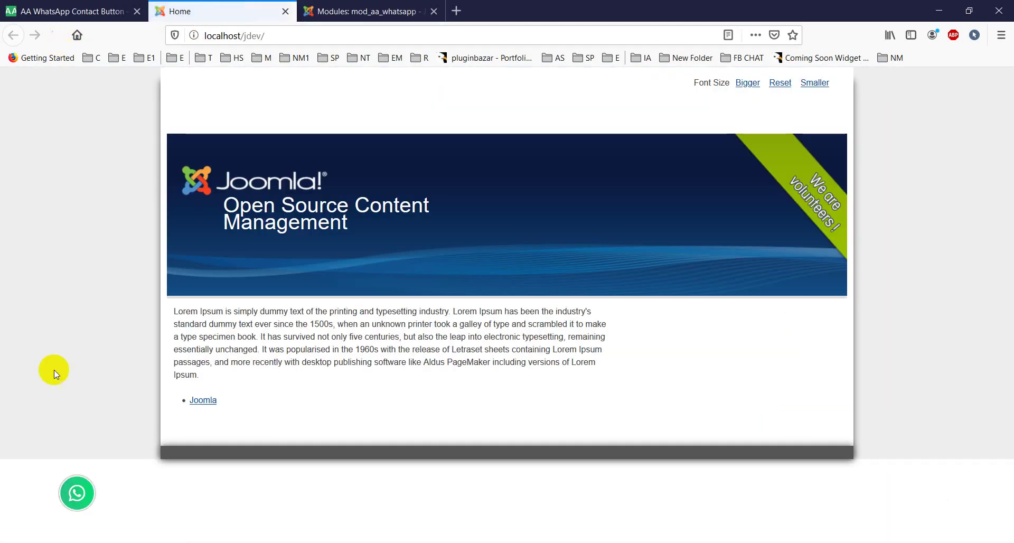
Compare the module's Left Margin setting with the button's placement on the home page.
left_click(364, 11)
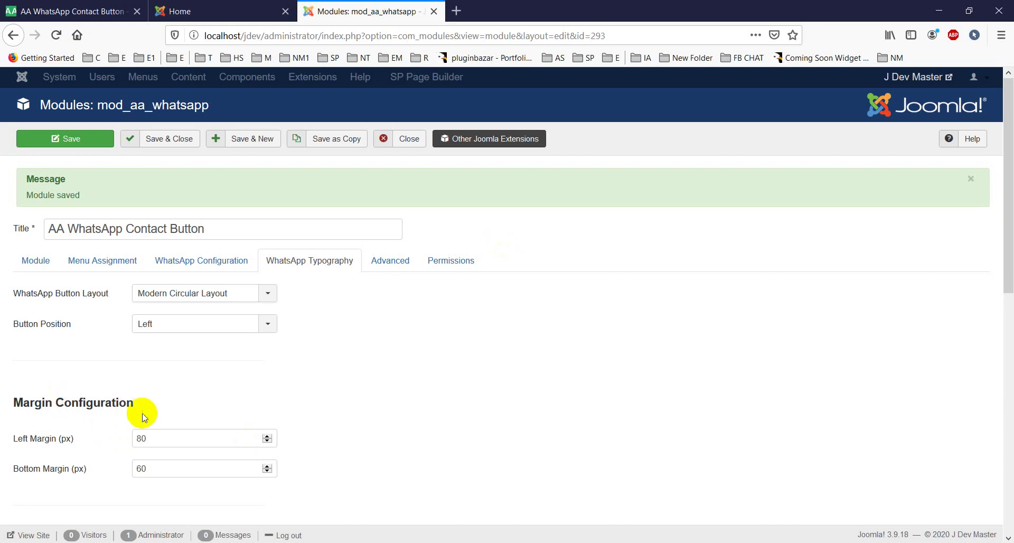
scroll(144, 416, "down", 2)
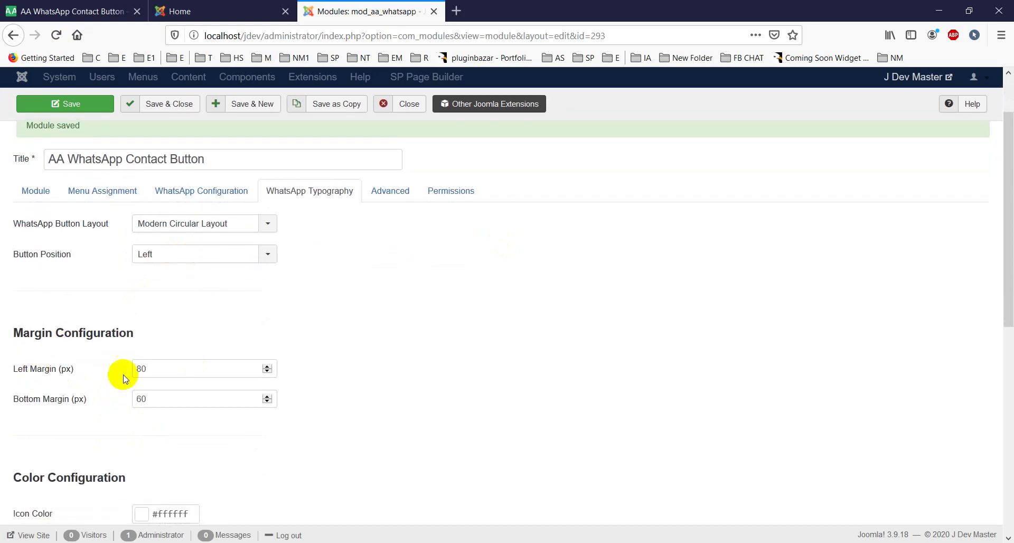
left_click(279, 6)
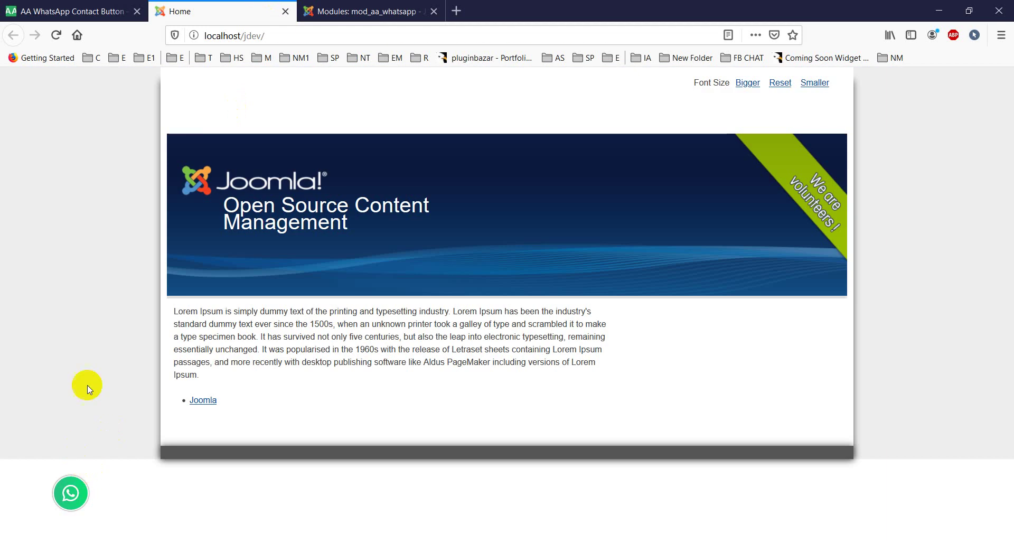
left_click(341, 6)
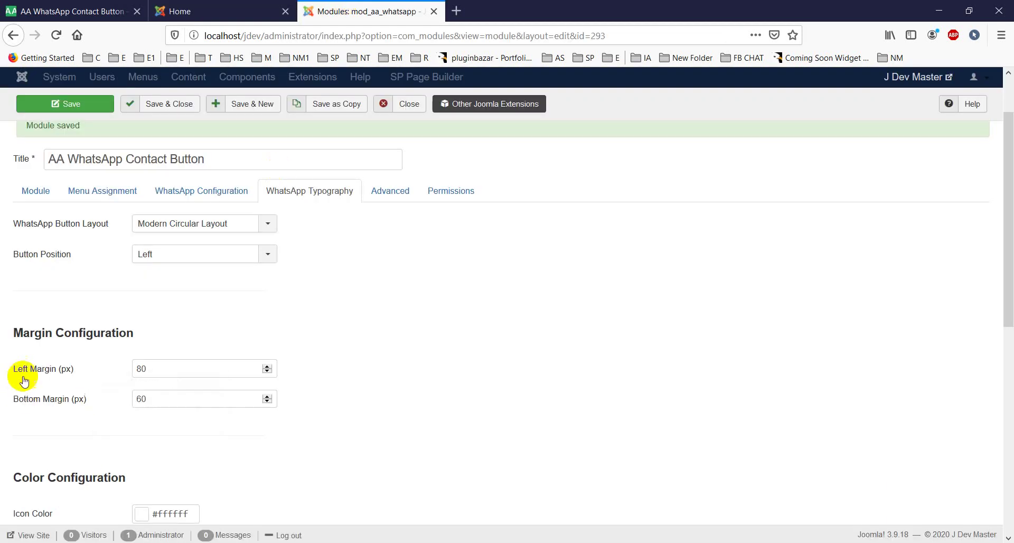
double_click(141, 369)
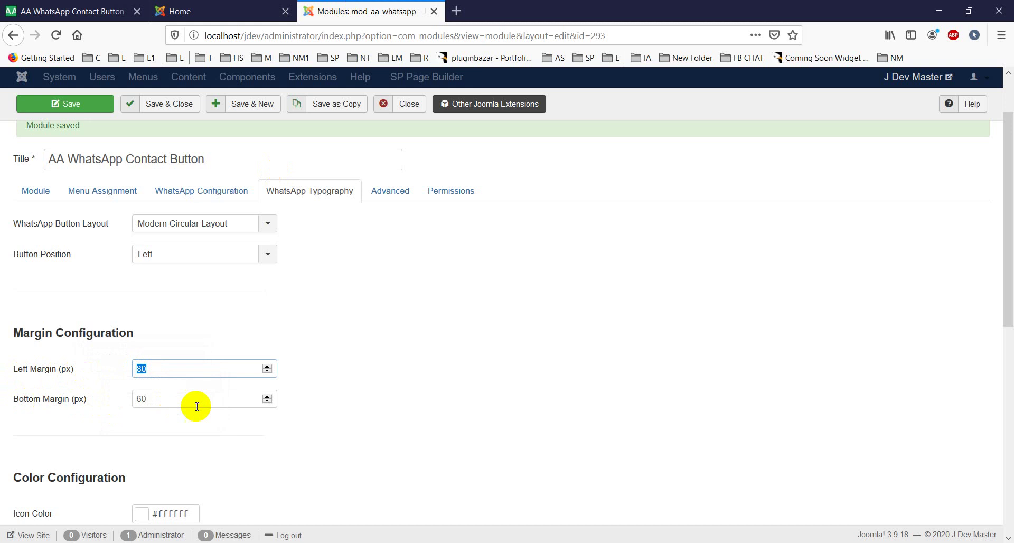
Set the button's bottom margin to 120 px, save the module and reload the home page.
double_click(139, 399)
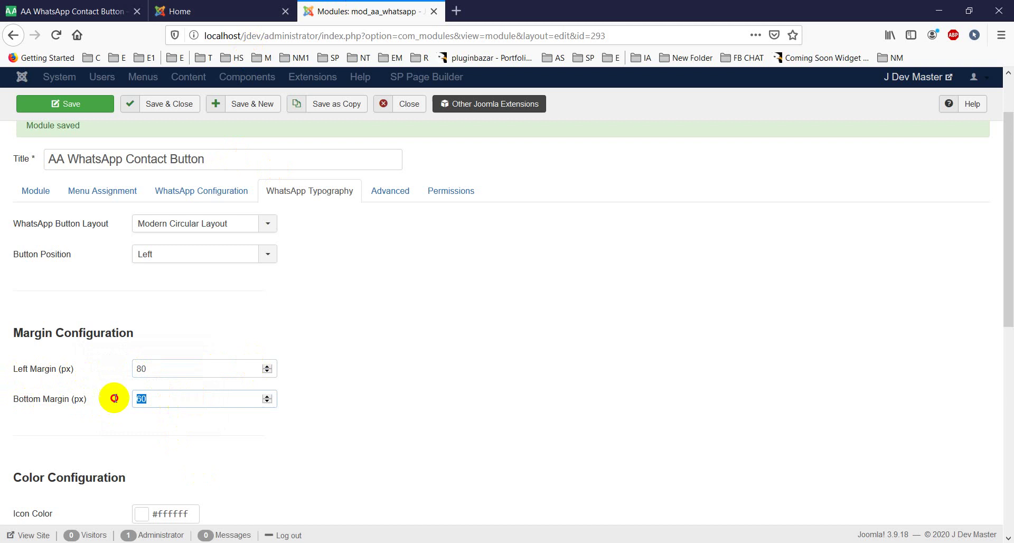
type("12")
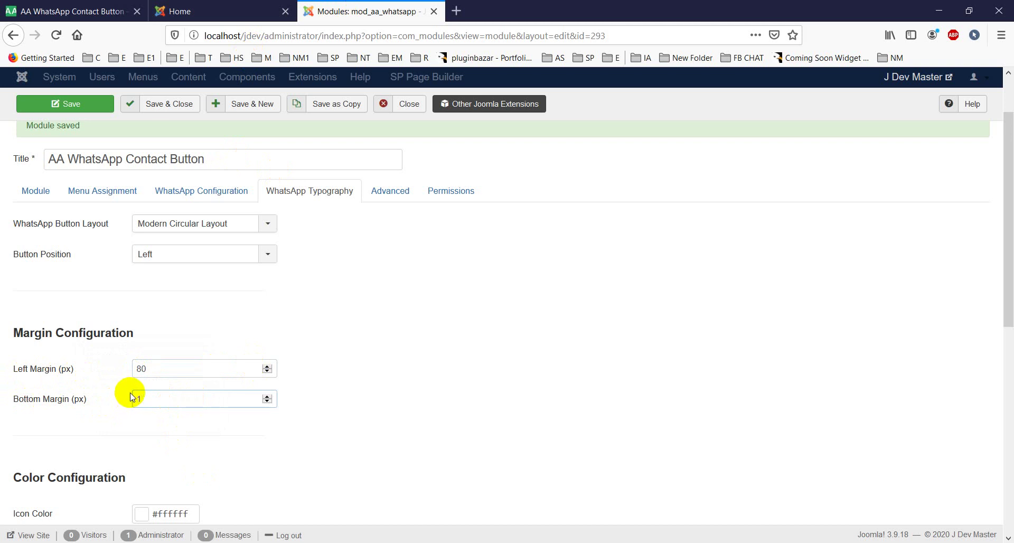
type("0")
left_click(64, 103)
left_click(195, 6)
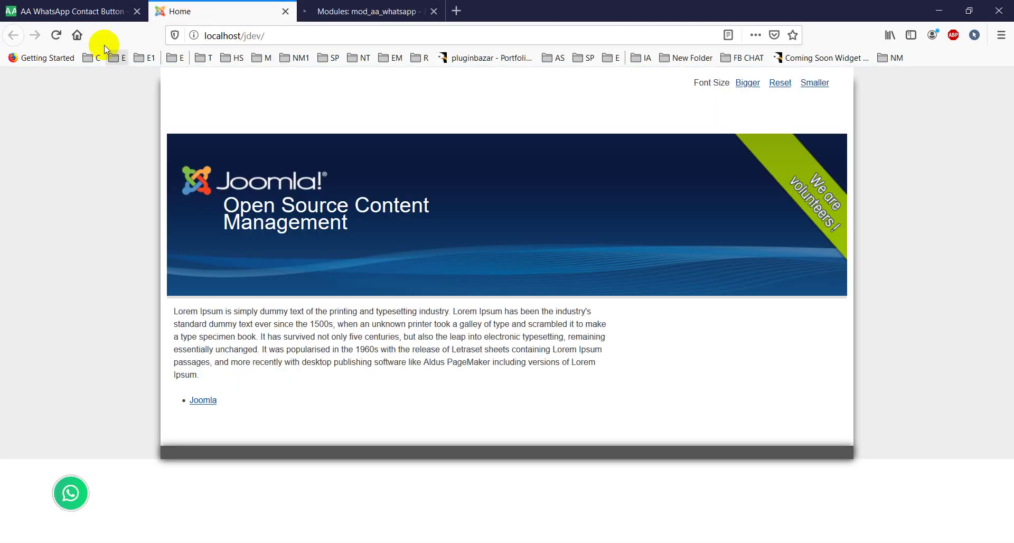
left_click(59, 36)
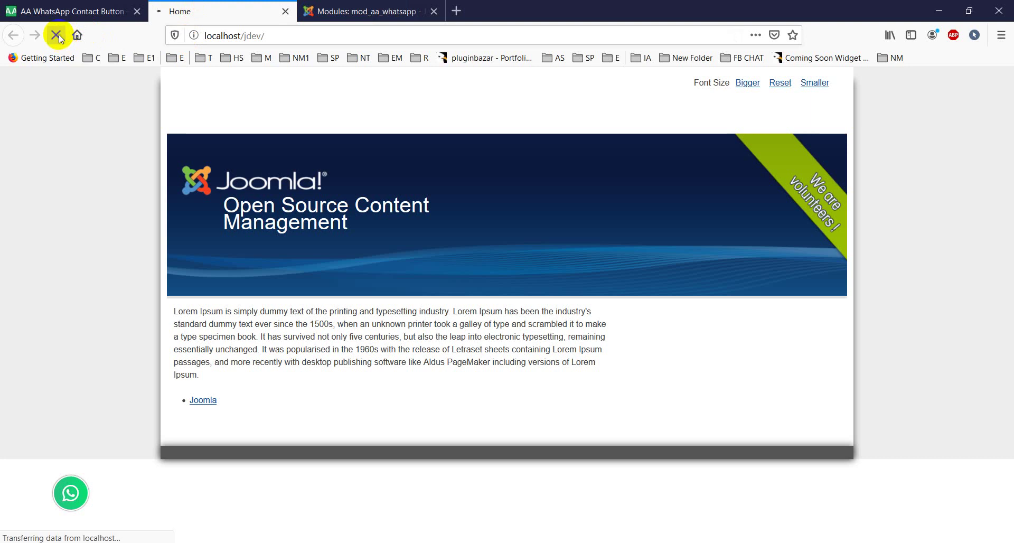
Compare the module's margin and Icon Color settings with the WhatsApp button on the home page.
left_click(364, 11)
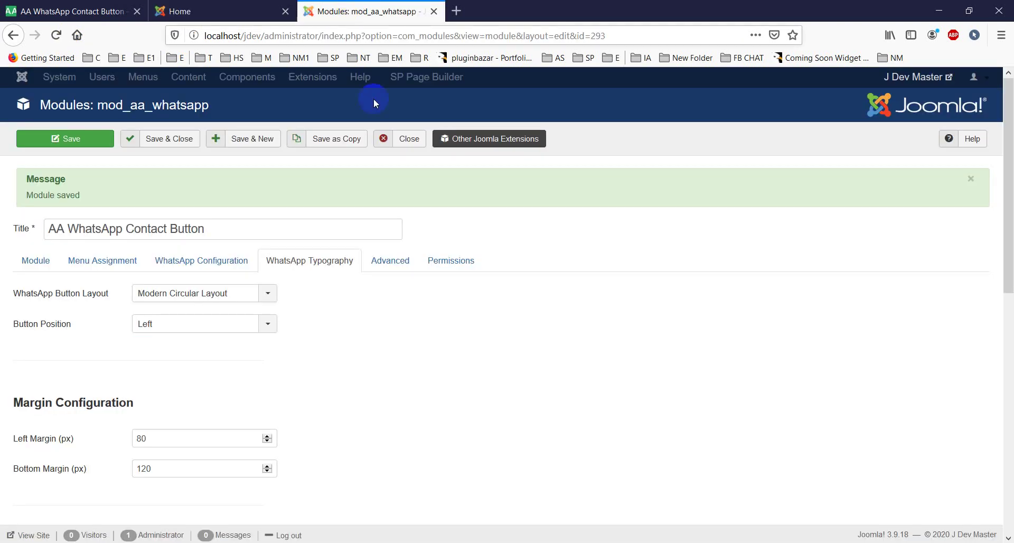
scroll(369, 454, "down", 4)
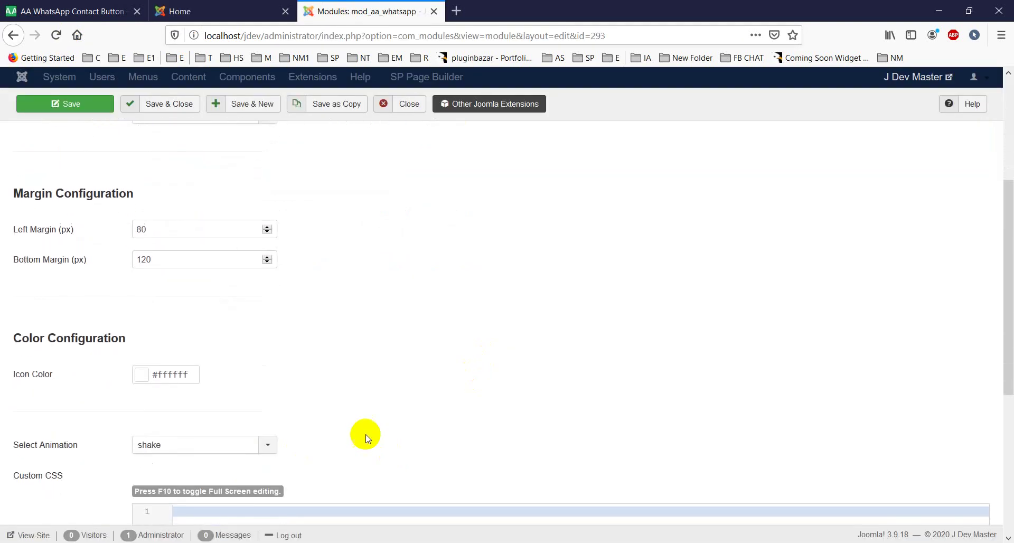
left_click(179, 11)
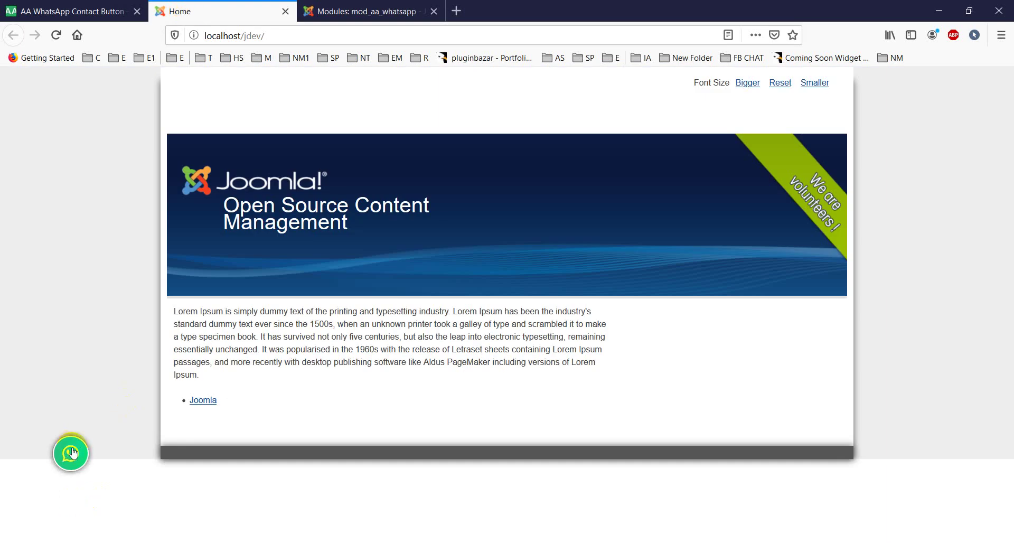
left_click(338, 11)
Reload the home page to watch the button's animation, and examine the module's Select Animation options without changing the choice.
scroll(457, 355, "down", 2)
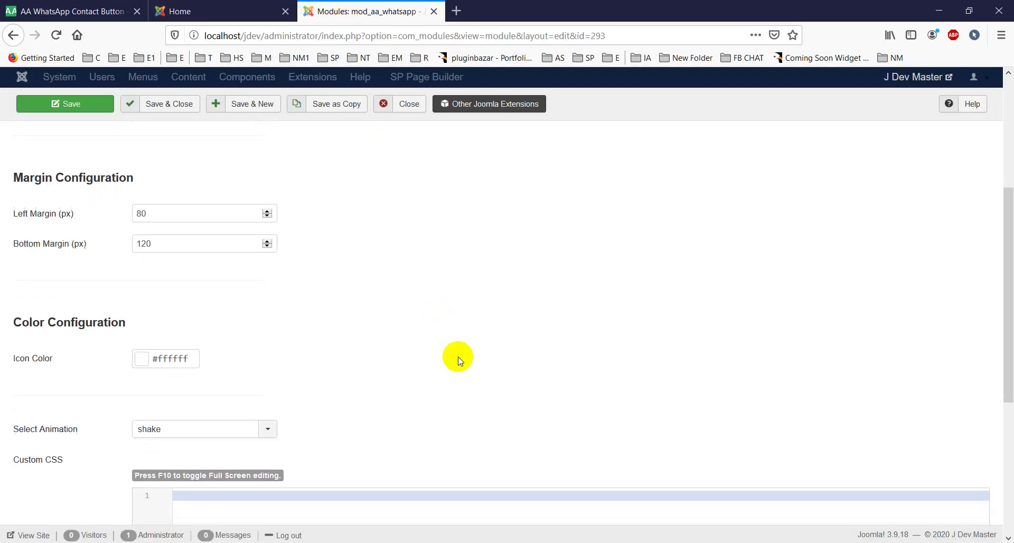
left_click(242, 9)
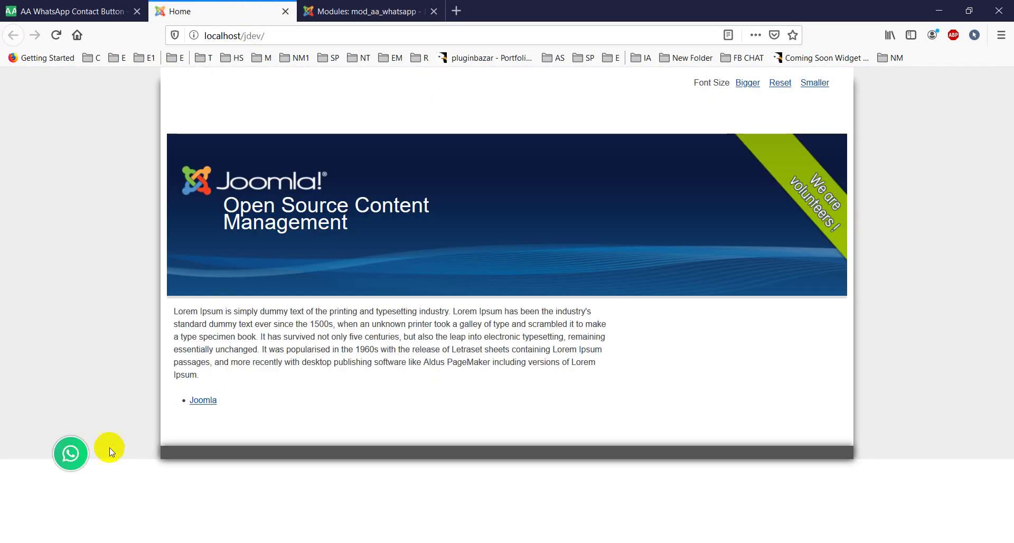
left_click(57, 35)
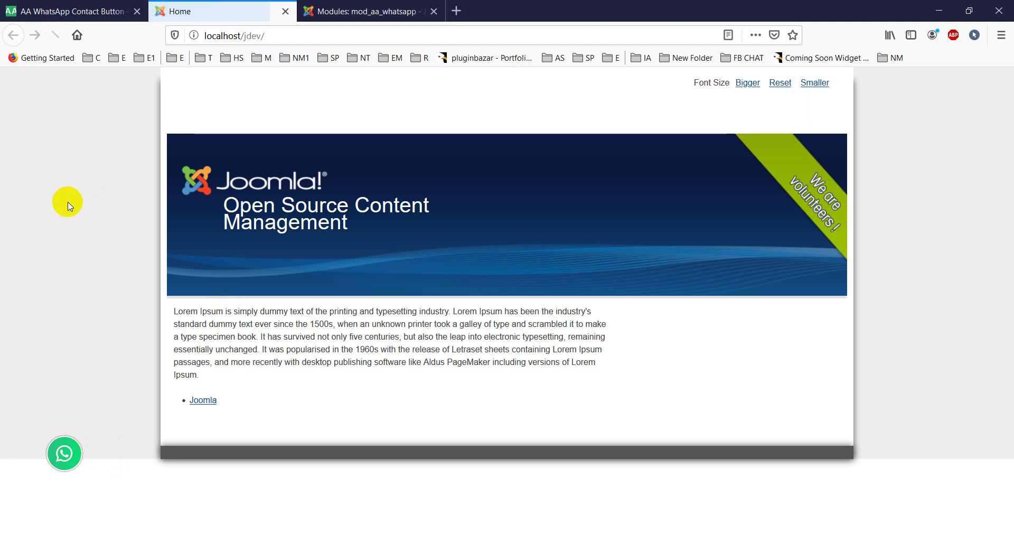
left_click(370, 12)
left_click(229, 374)
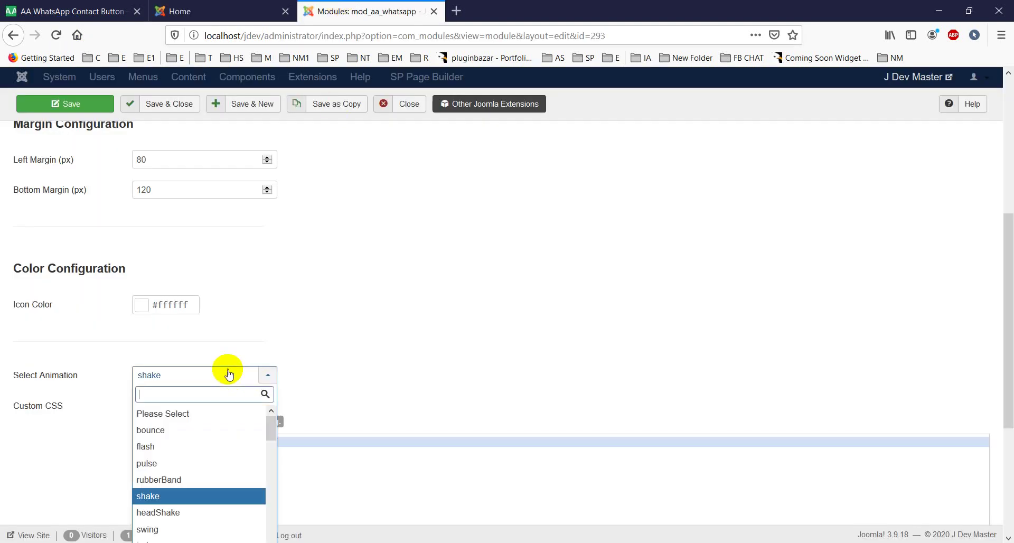
left_click(409, 314)
Examine the Custom CSS field and the rest of the typography settings, comparing them with the button on the home page.
scroll(365, 353, "down", 3)
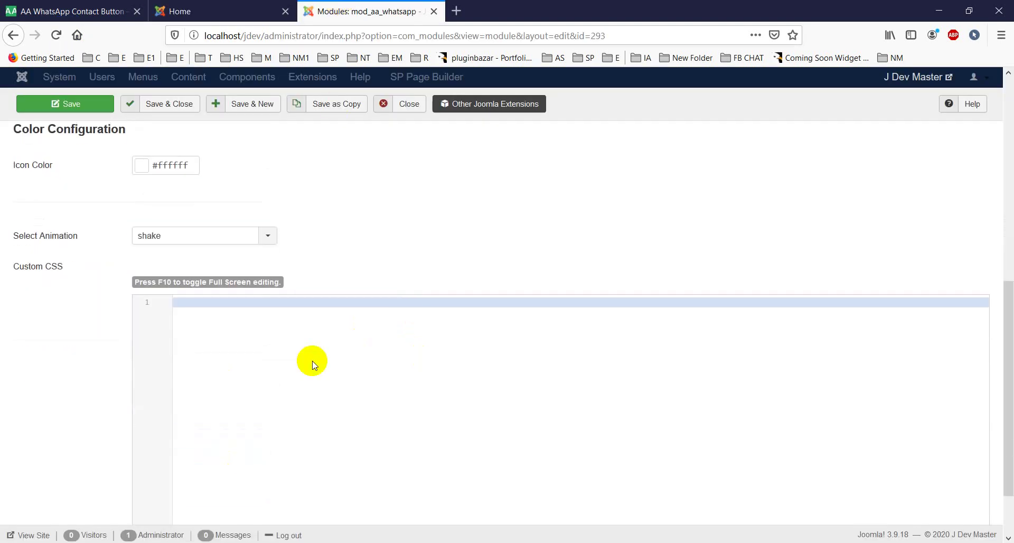
left_click(238, 11)
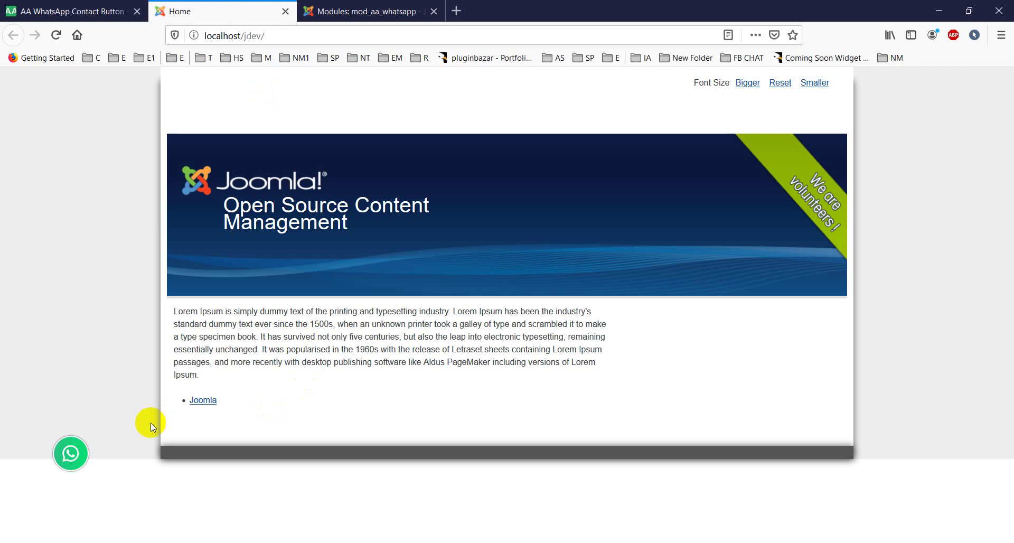
left_click(306, 8)
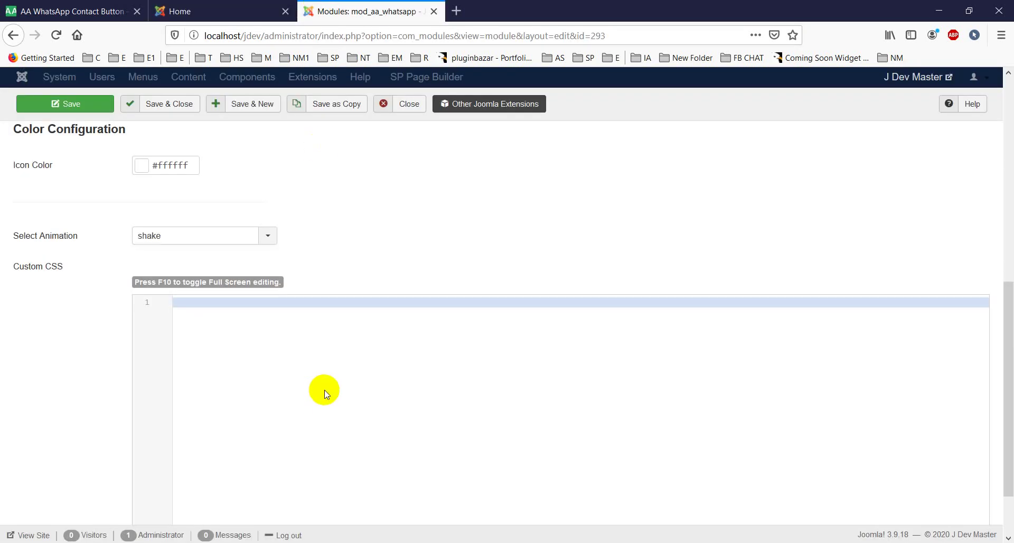
scroll(334, 397, "up", 6)
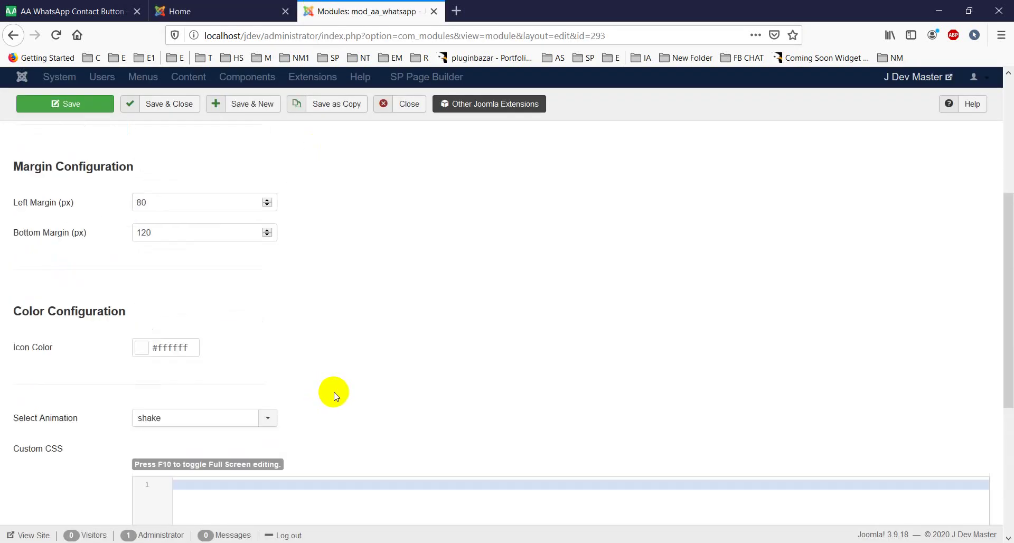
scroll(333, 396, "up", 1)
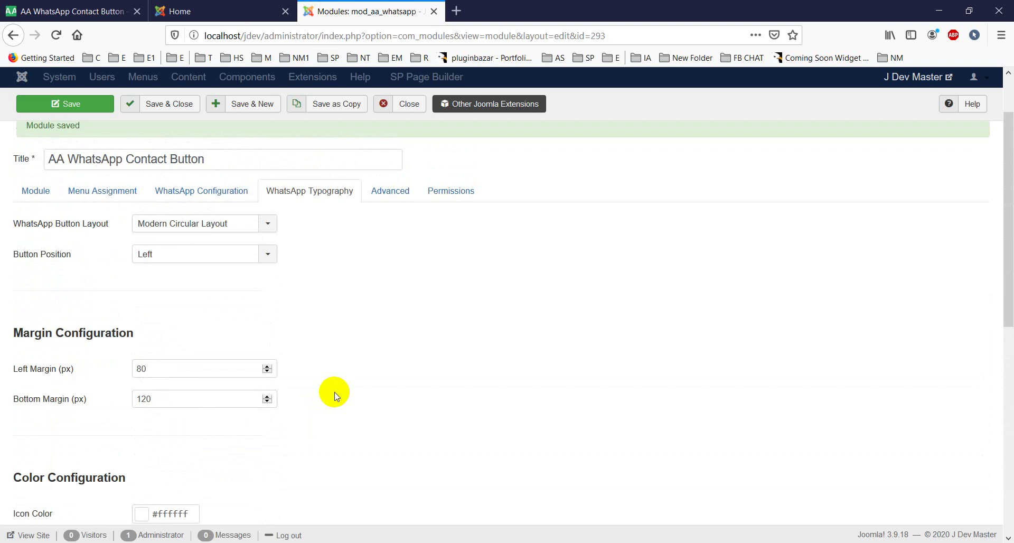
left_click(189, 8)
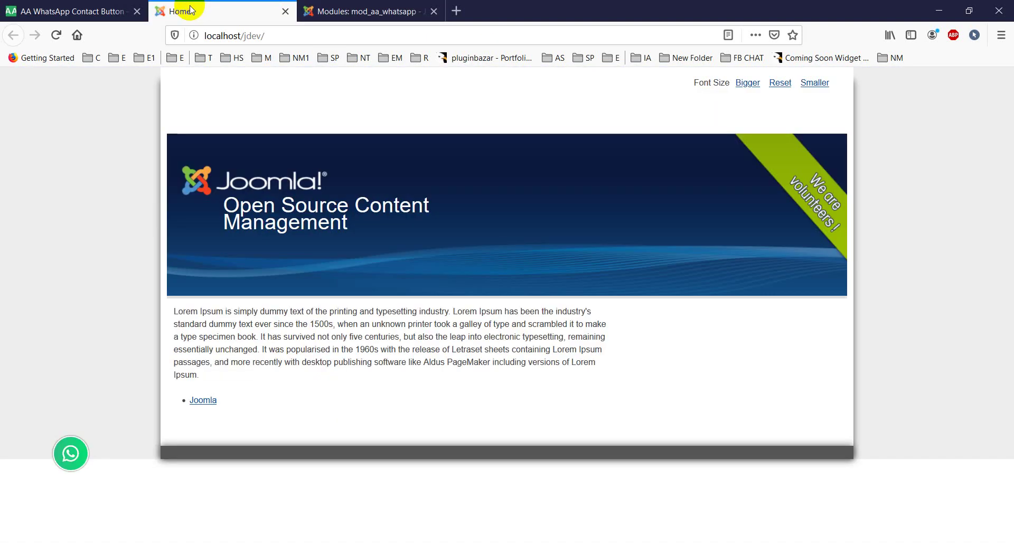